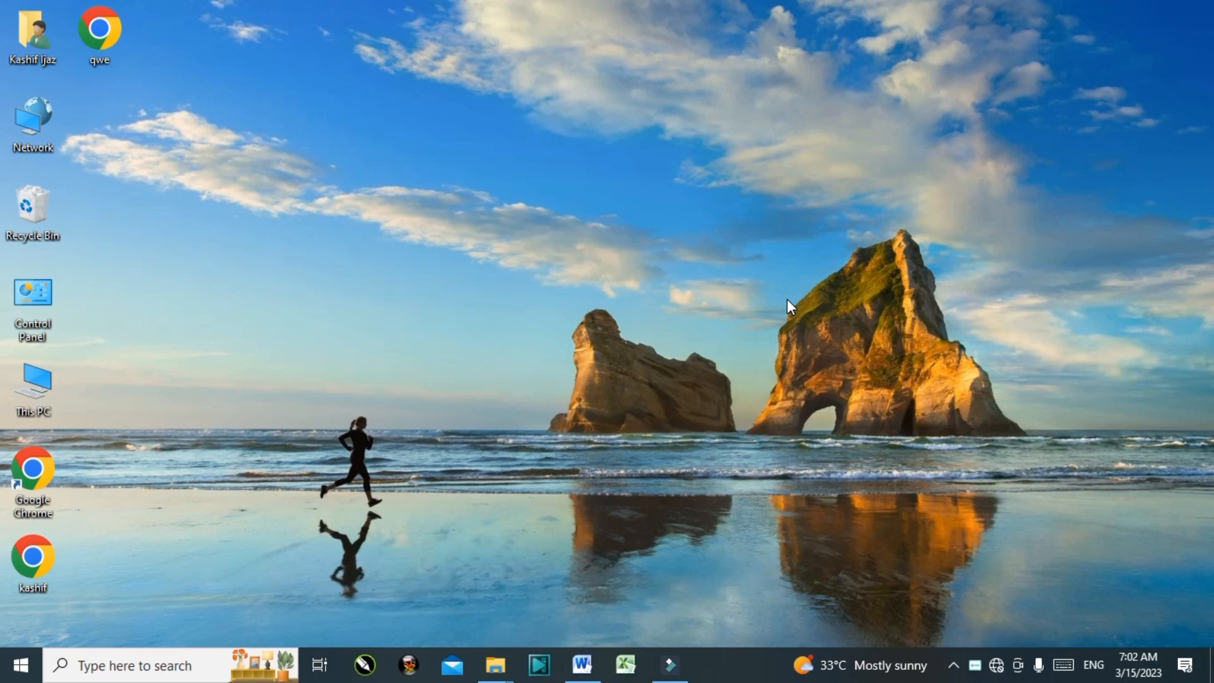
# Step: Restore the Document1 Word window from the taskbar
pyautogui.click(593, 666)
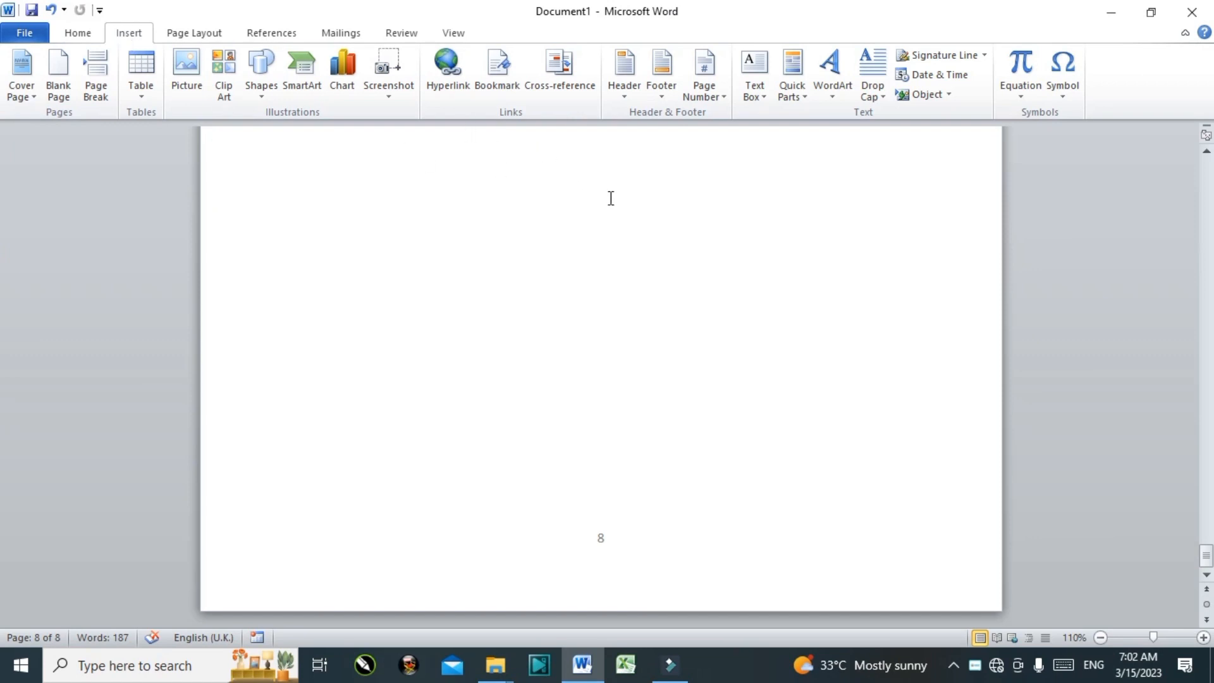
# Step: Generate three sample paragraphs on the empty page 8 with =rand()
pyautogui.click(655, 228)
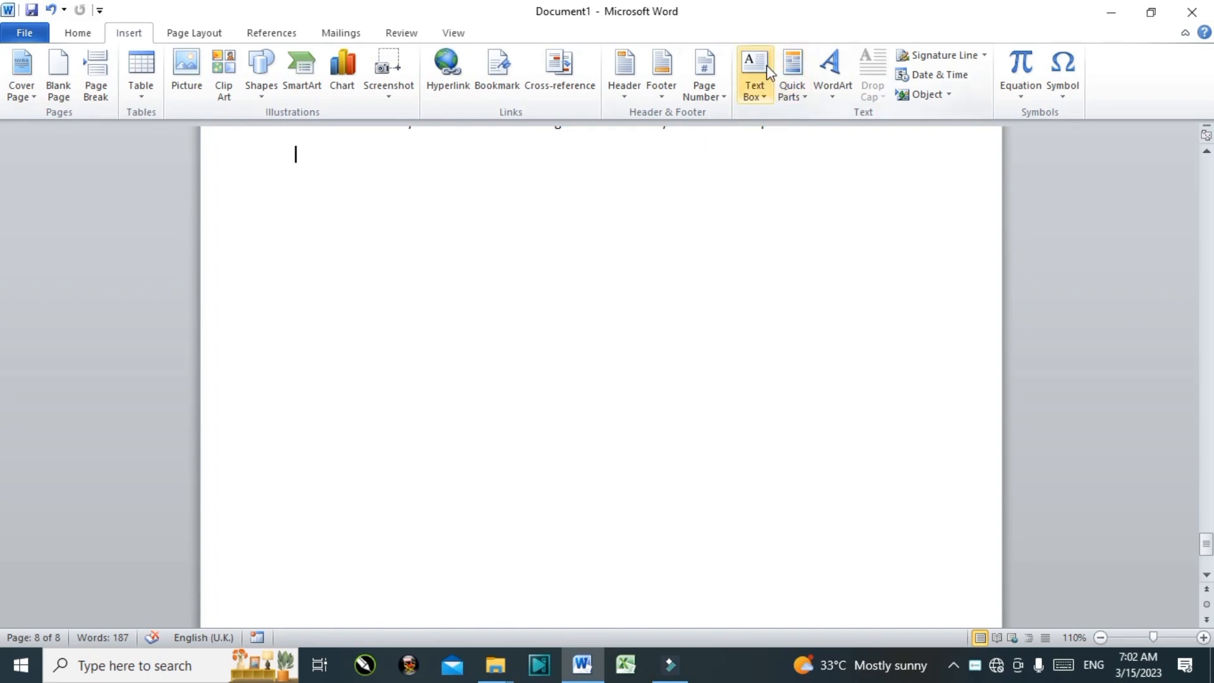
pyautogui.write('=')
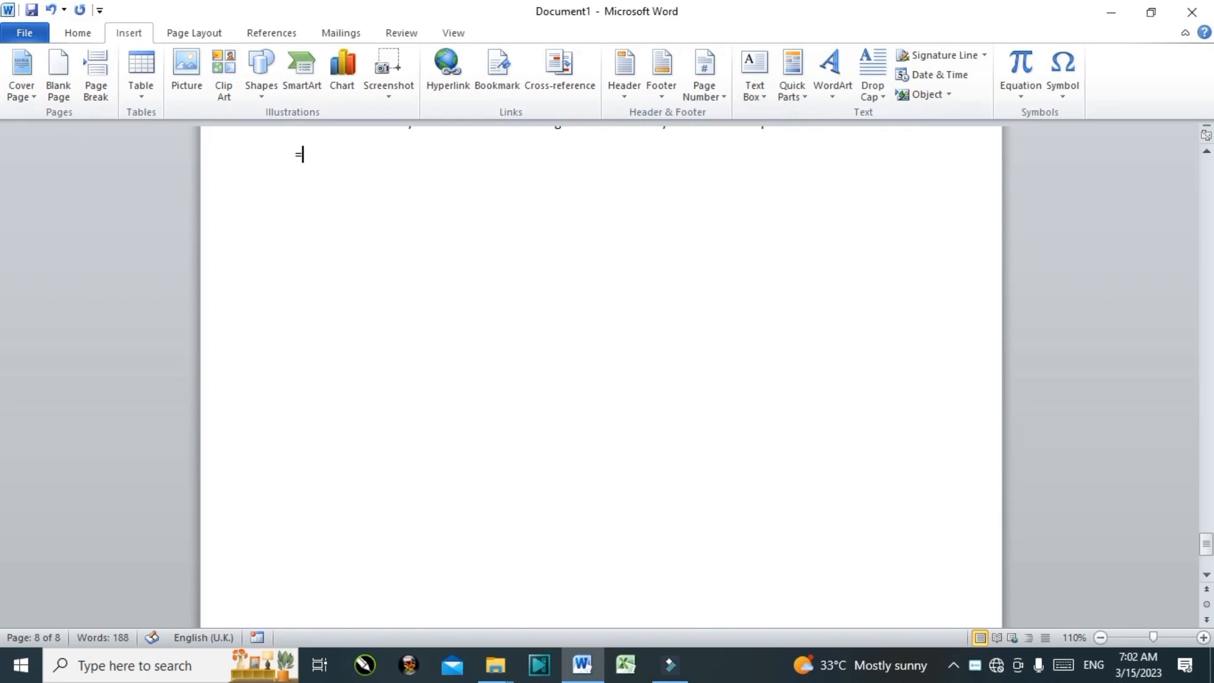
pyautogui.write('rand')
pyautogui.press('BackSpace')
pyautogui.press('BackSpace')
pyautogui.press('BackSpace')
pyautogui.write('and()')
pyautogui.press('Return')
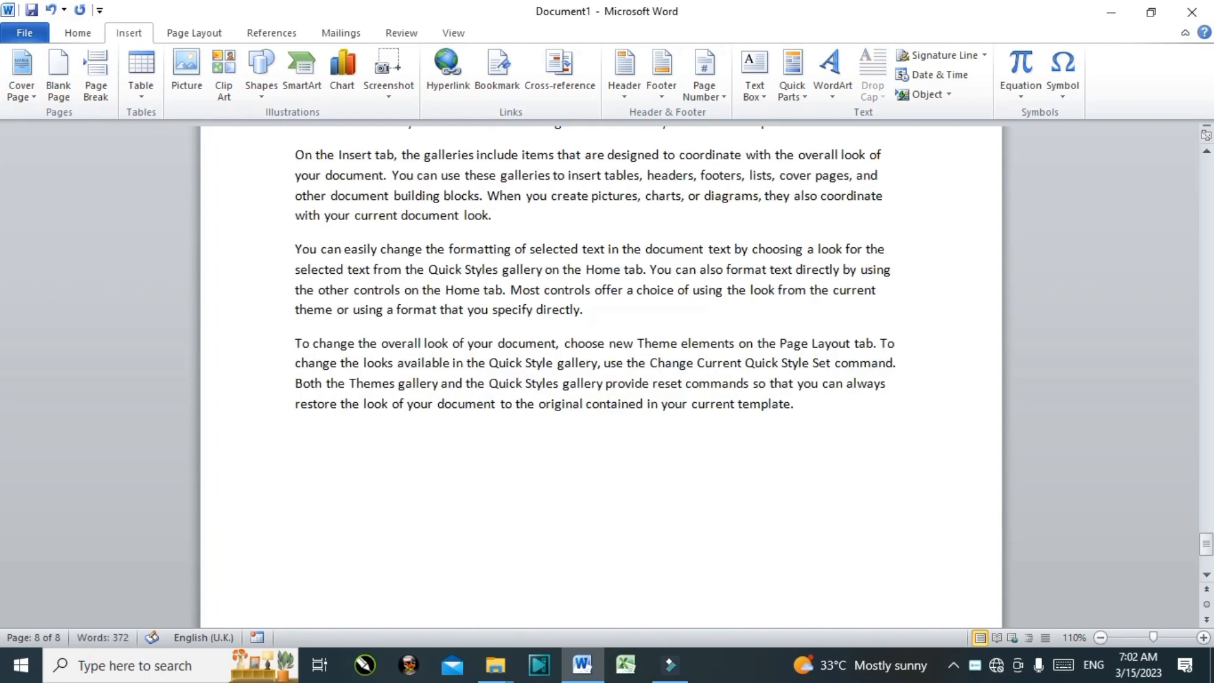
pyautogui.click(754, 76)
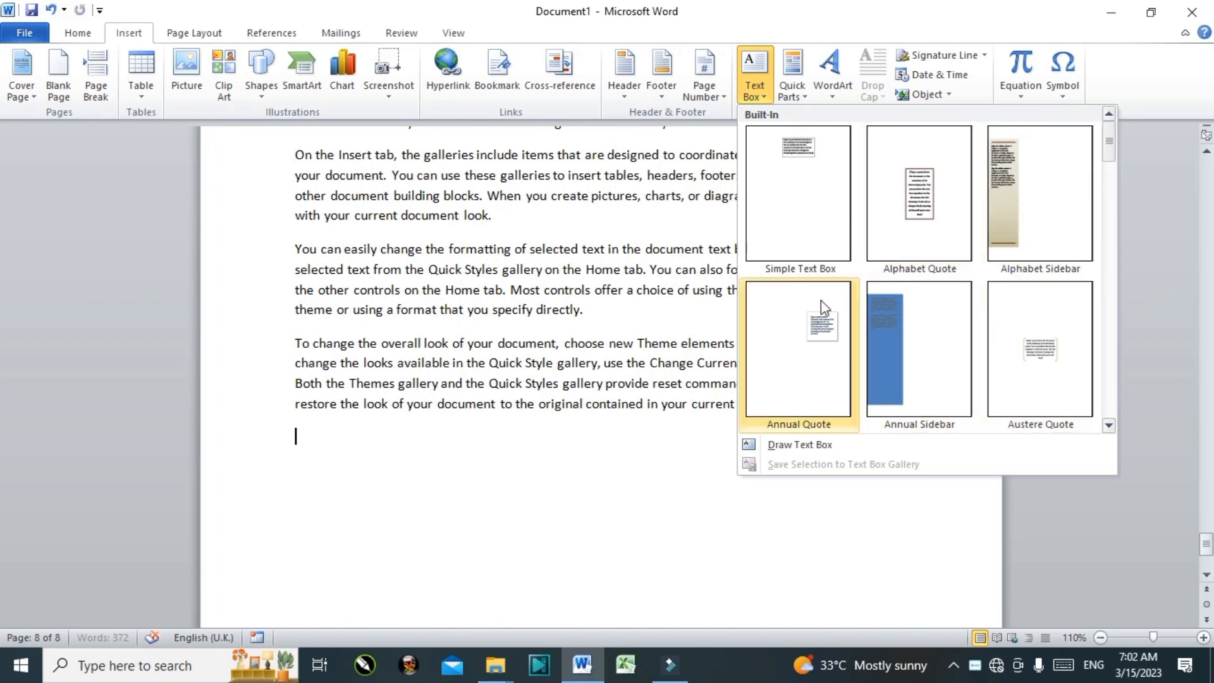
# Step: Insert a simple text box reading 'This is Pakistan very beautify country', correcting the spelling of Pakistan
pyautogui.click(817, 163)
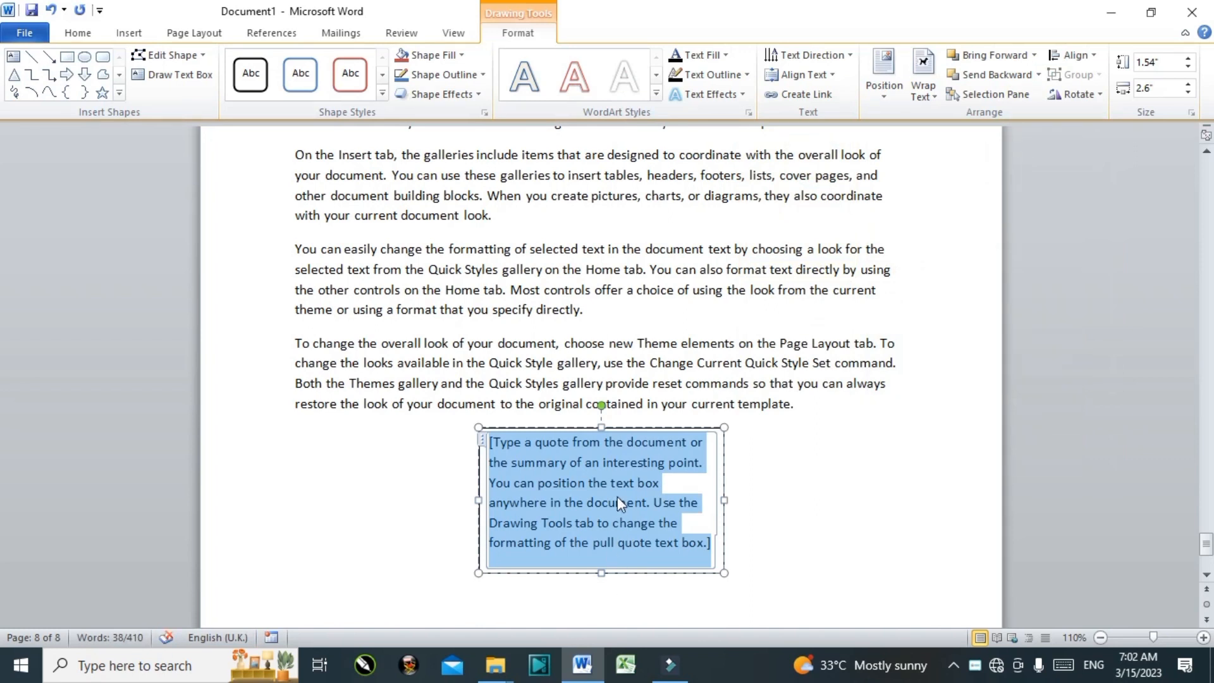
pyautogui.write('Tios')
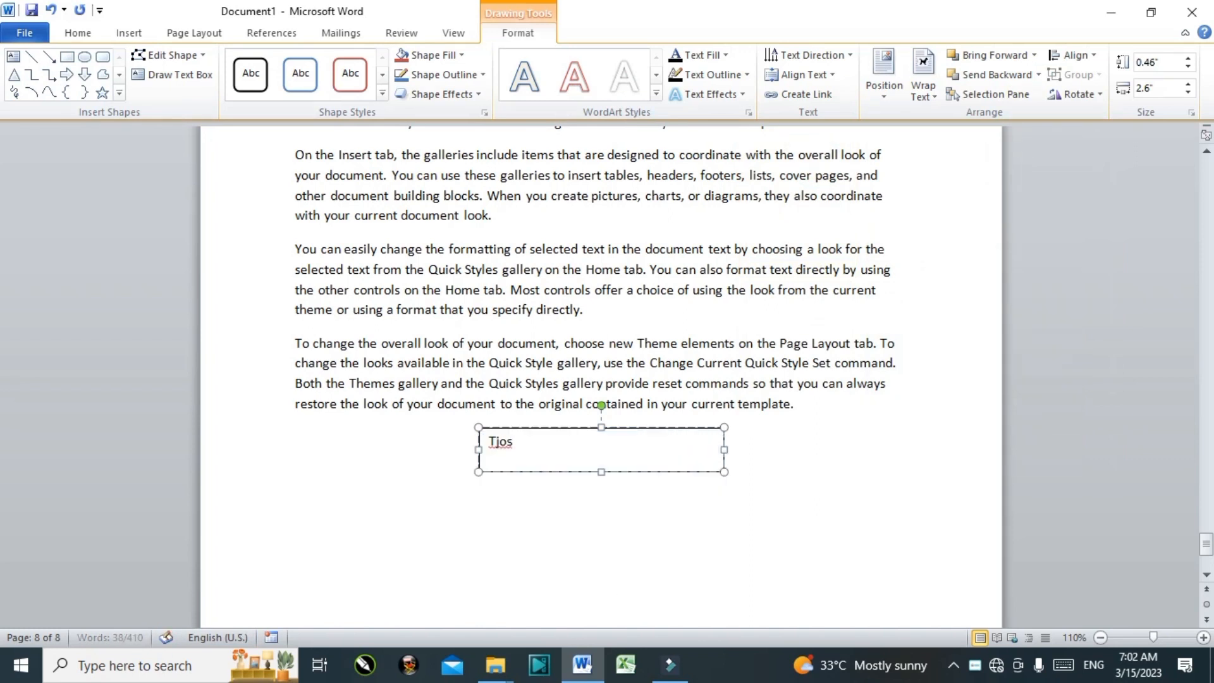
pyautogui.write('Th')
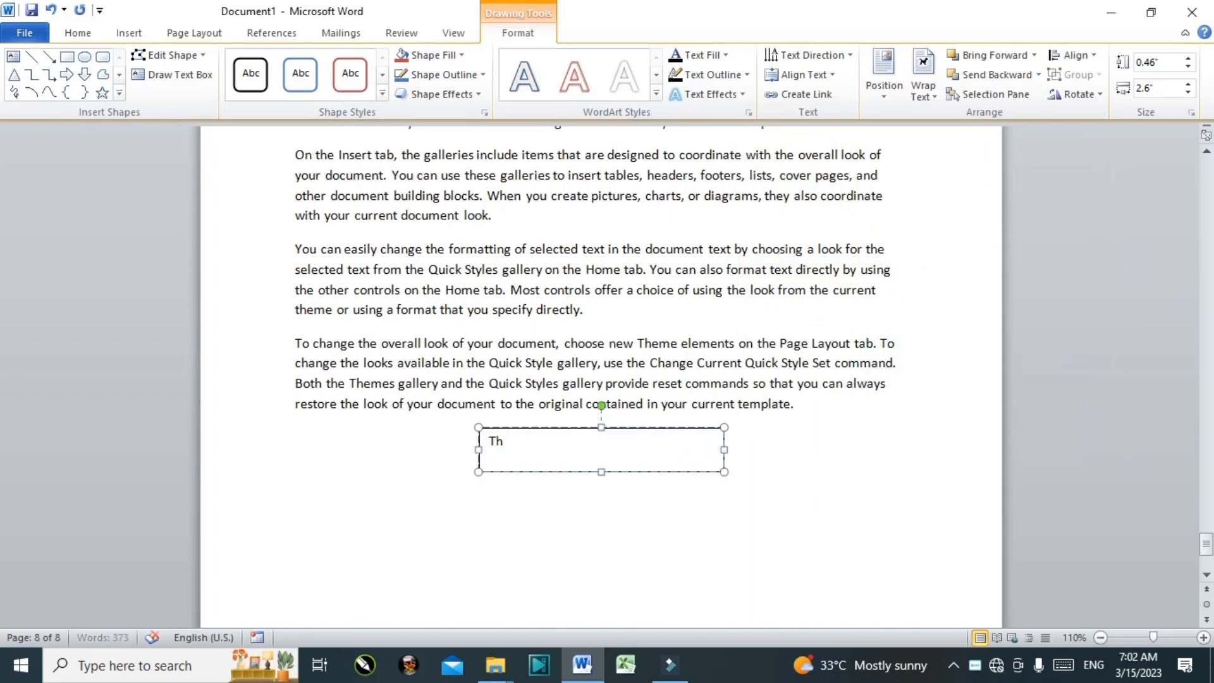
pyautogui.write('is is paksitan very beau')
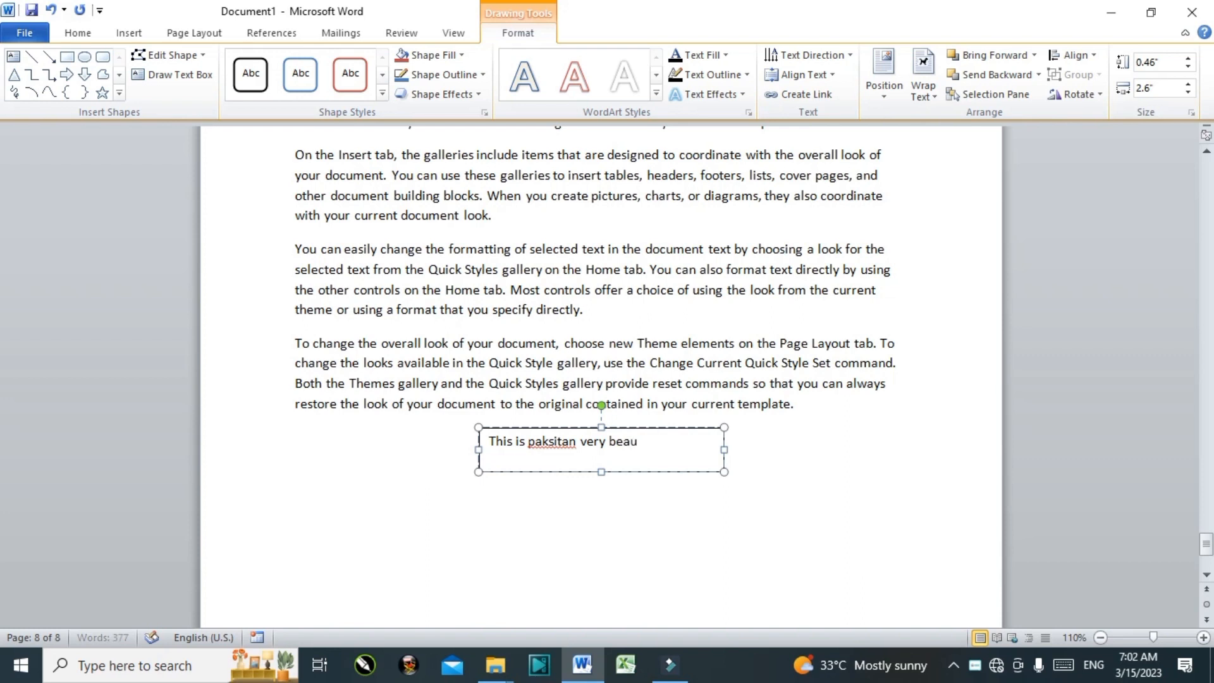
pyautogui.write('tify country')
pyautogui.rightClick(555, 441)
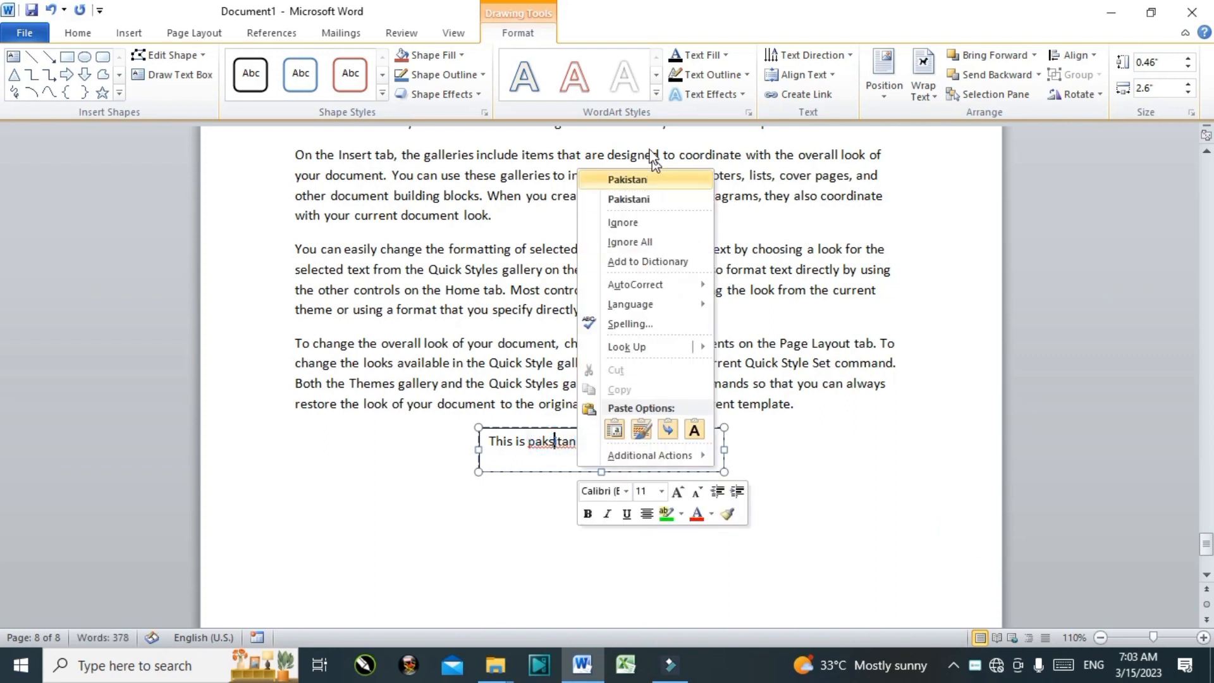
pyautogui.click(623, 183)
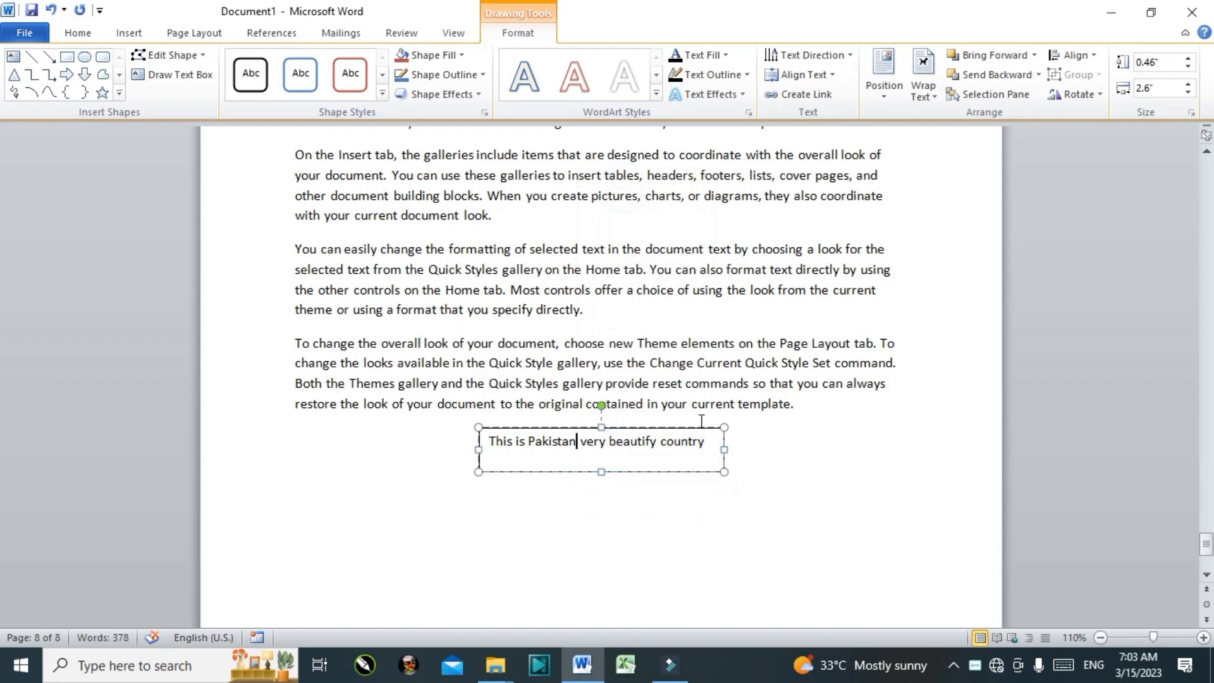
# Step: Move the text box to the right margin and narrow it to 0.94" wide by 1.38" high
pyautogui.moveTo(698, 427); pyautogui.dragTo(704, 204)
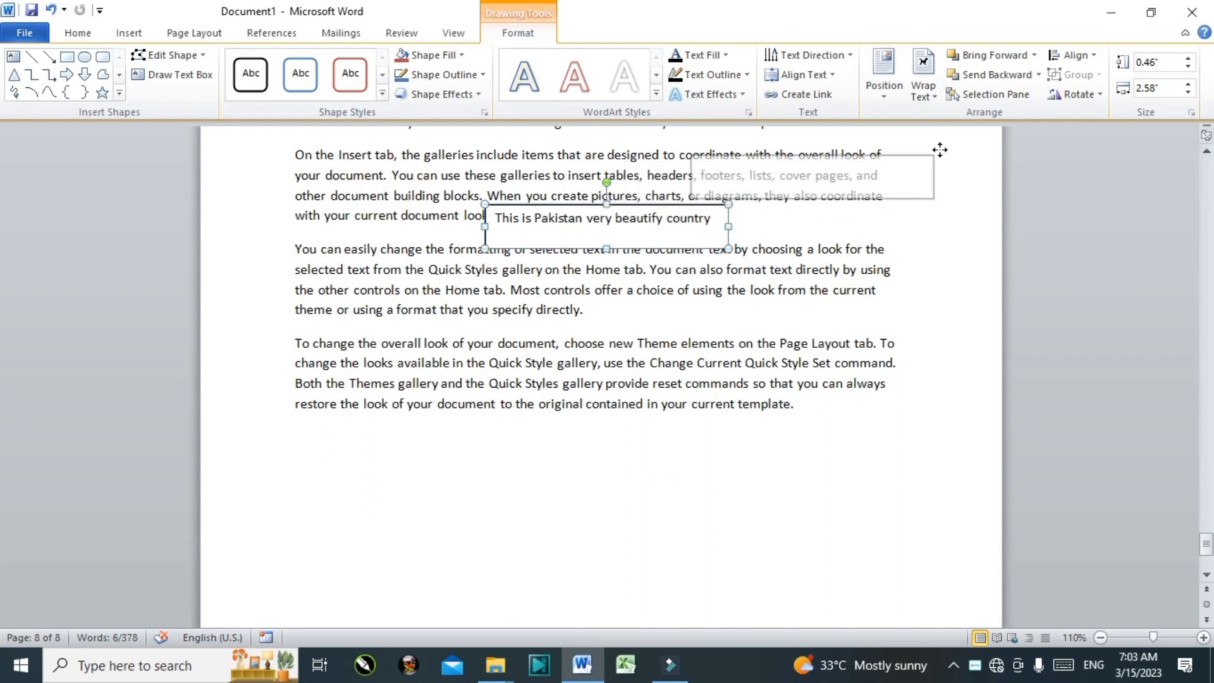
pyautogui.moveTo(870, 258); pyautogui.dragTo(855, 343)
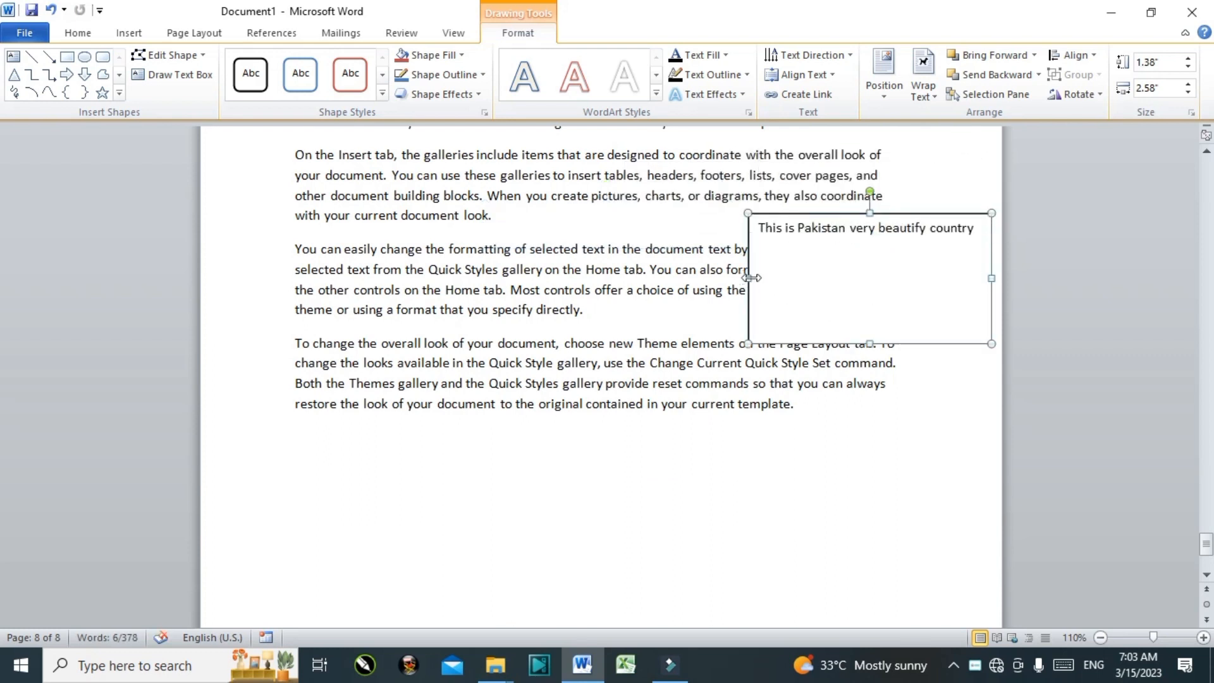
pyautogui.click(751, 278)
pyautogui.moveTo(749, 279); pyautogui.dragTo(902, 277)
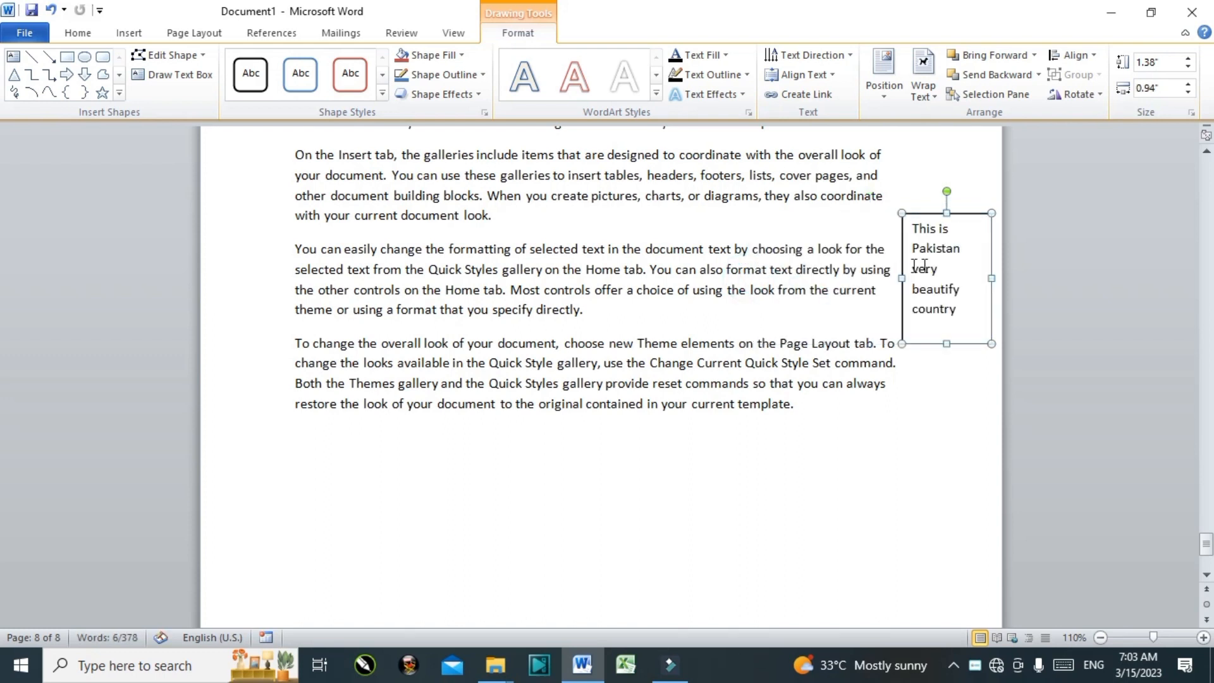
pyautogui.moveTo(974, 213); pyautogui.dragTo(975, 174)
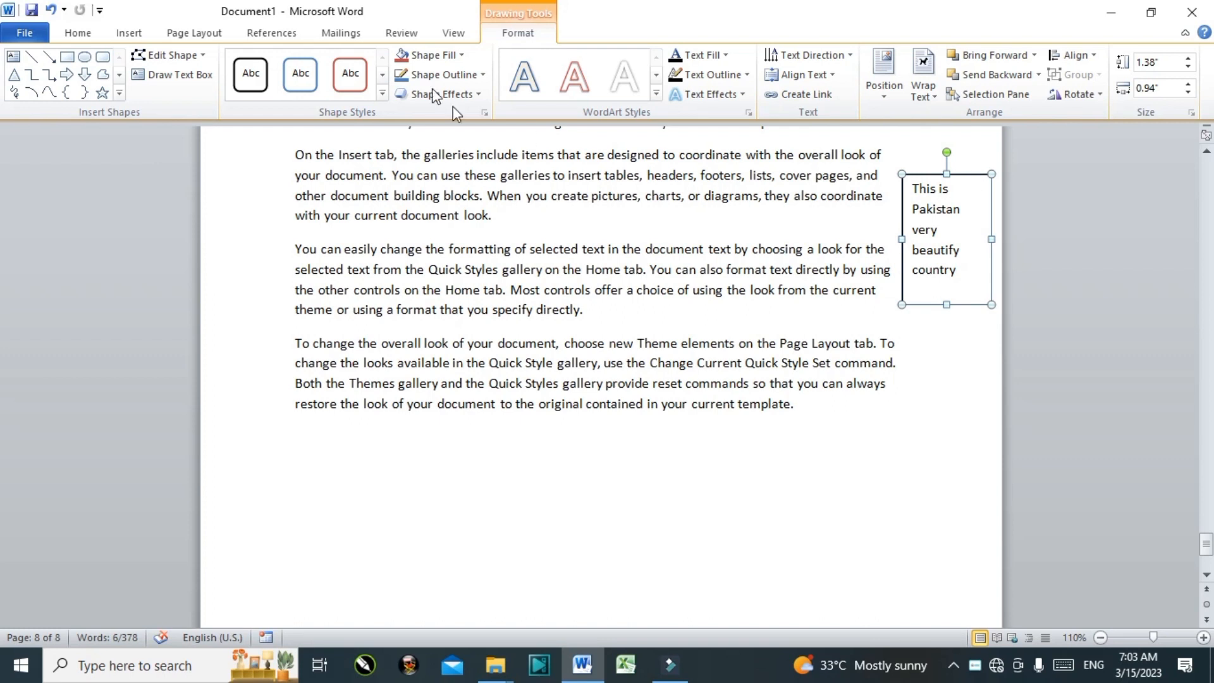
# Step: Style the text box with an orange shadowed shape style, a WordArt text style and light orange fill
pyautogui.click(383, 92)
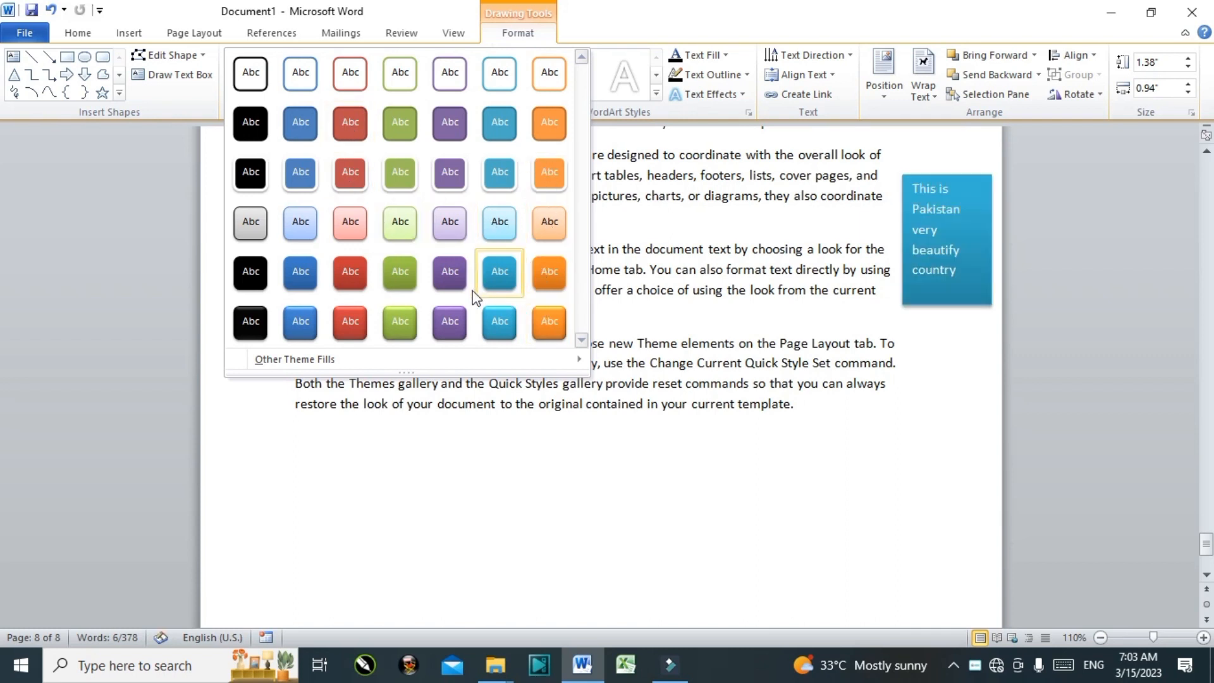
pyautogui.click(545, 321)
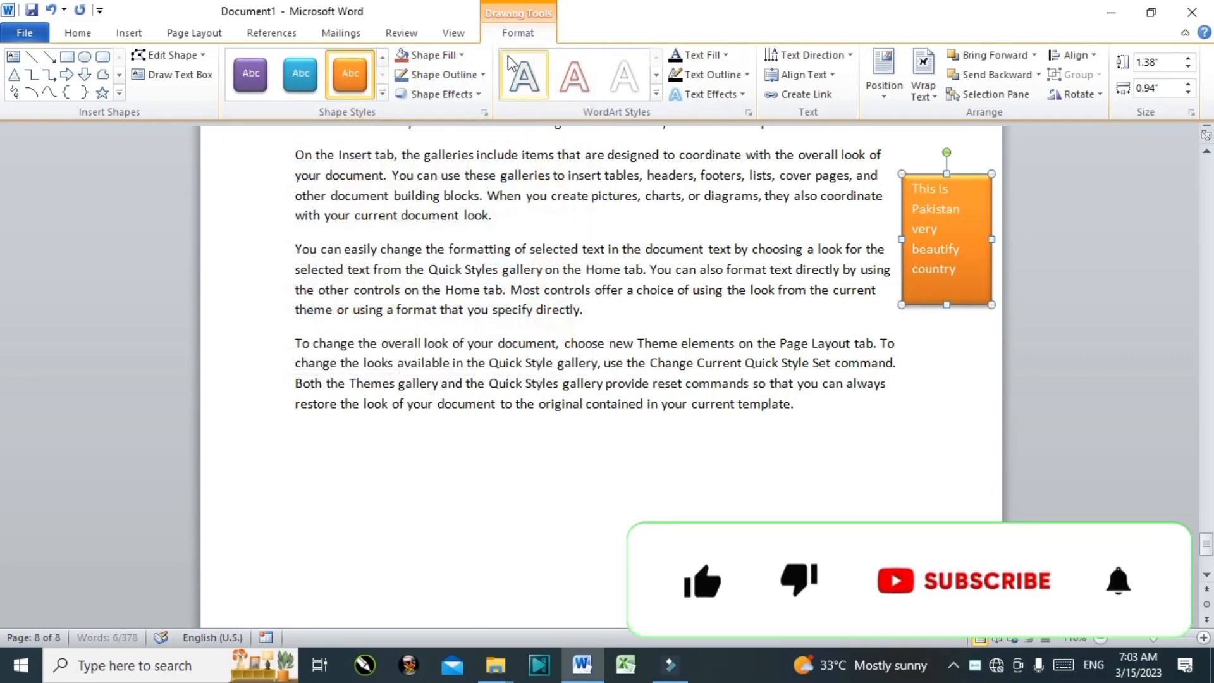
pyautogui.click(463, 56)
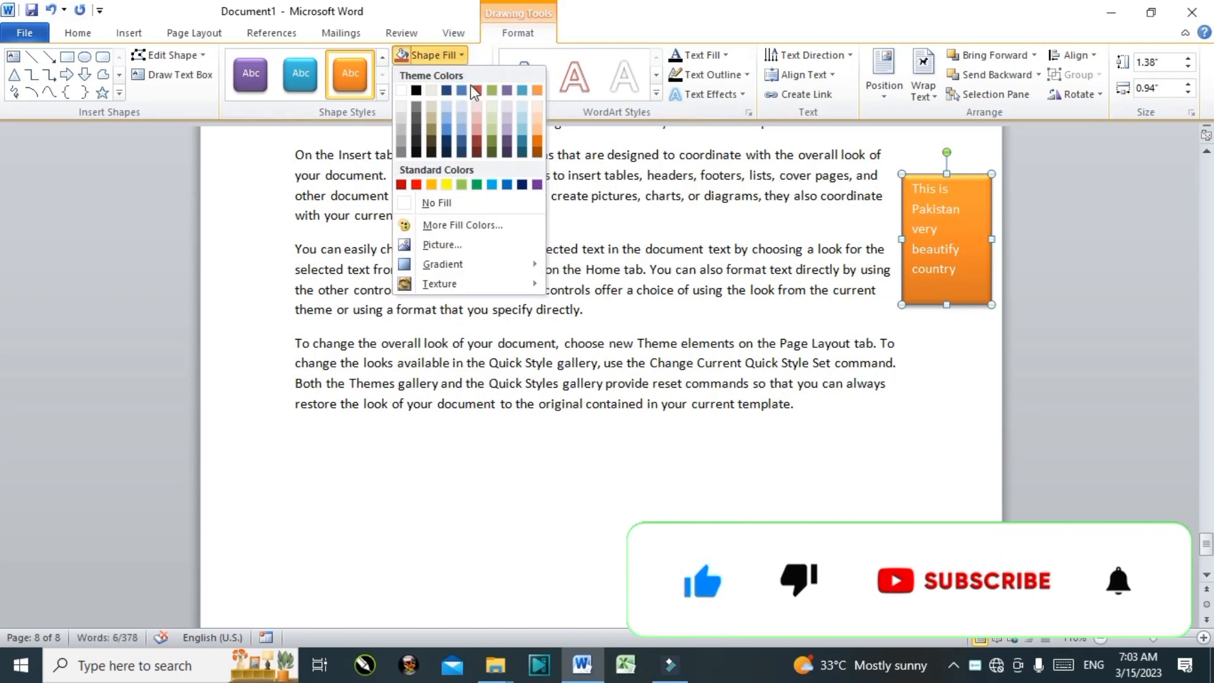
pyautogui.click(540, 142)
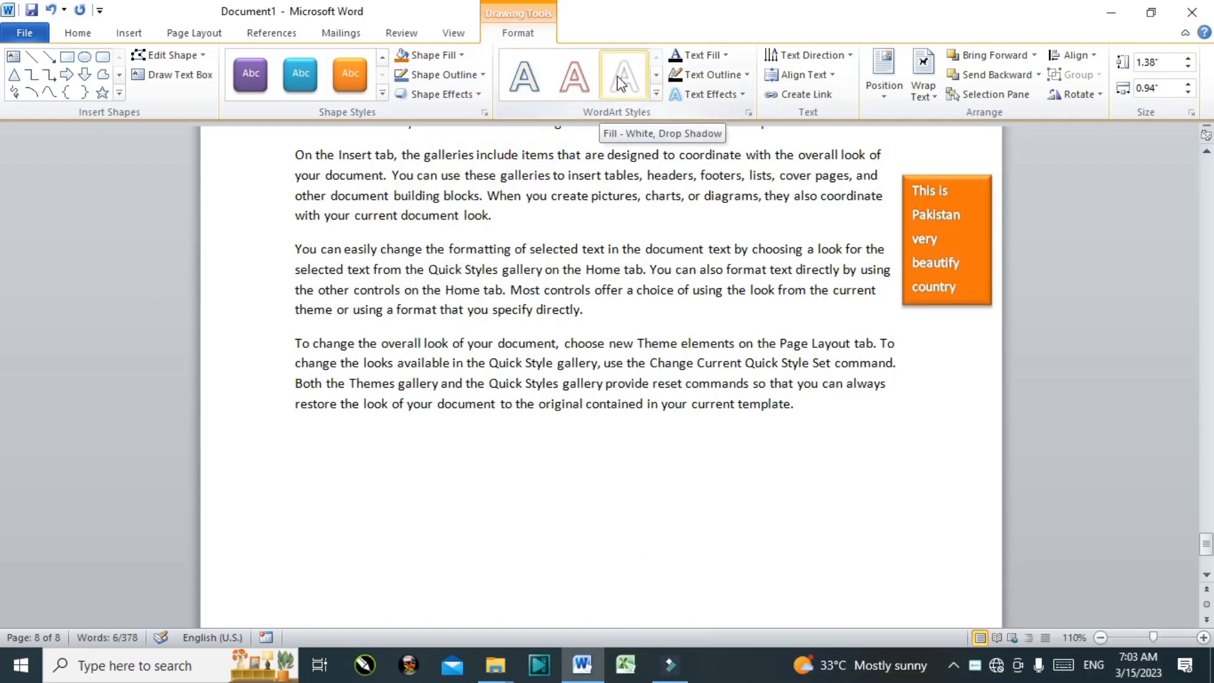
pyautogui.click(553, 87)
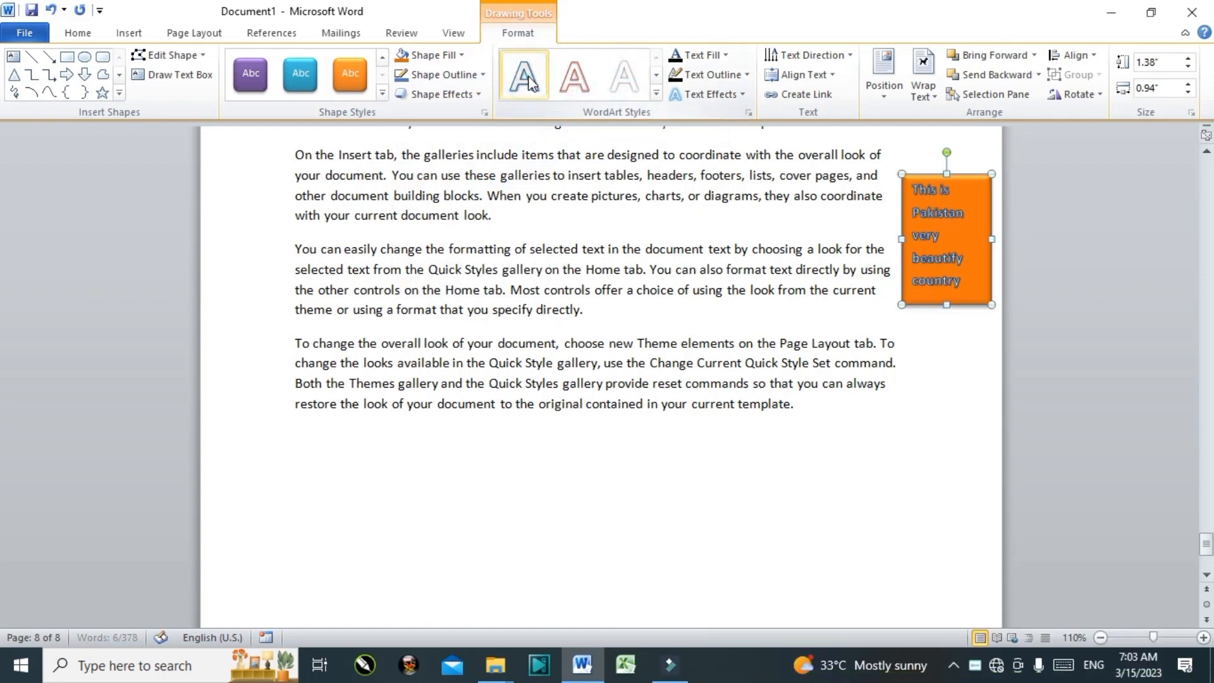
pyautogui.click(462, 57)
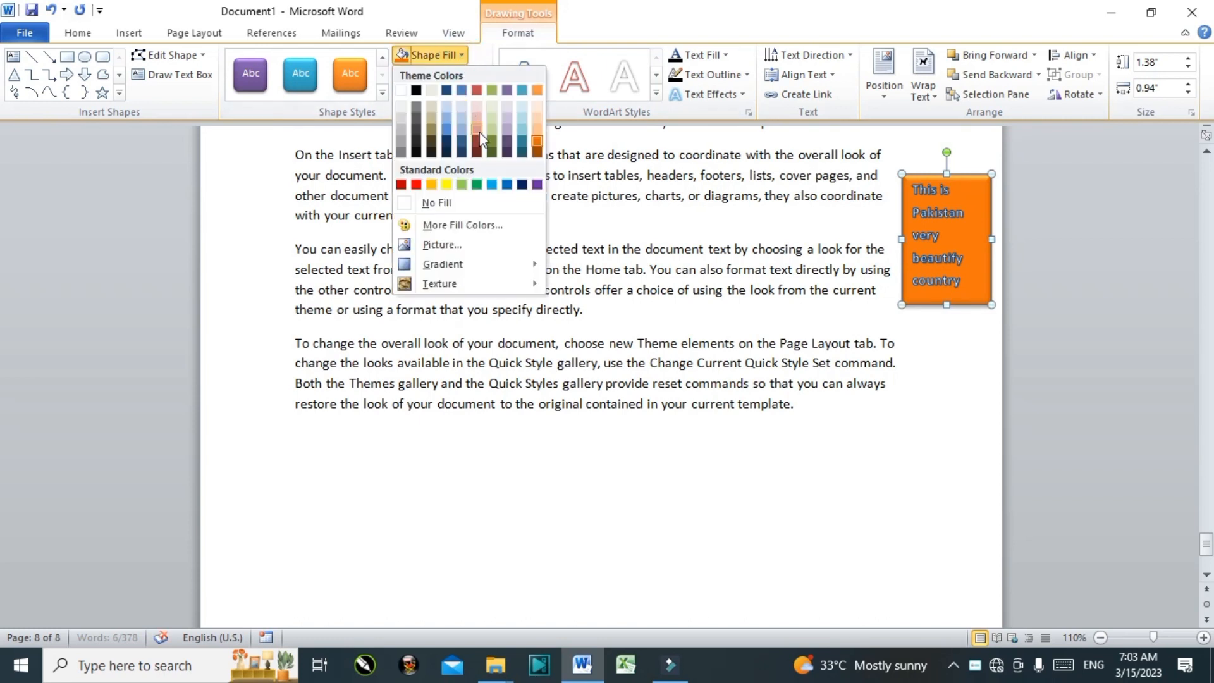
pyautogui.click(537, 134)
pyautogui.click(677, 290)
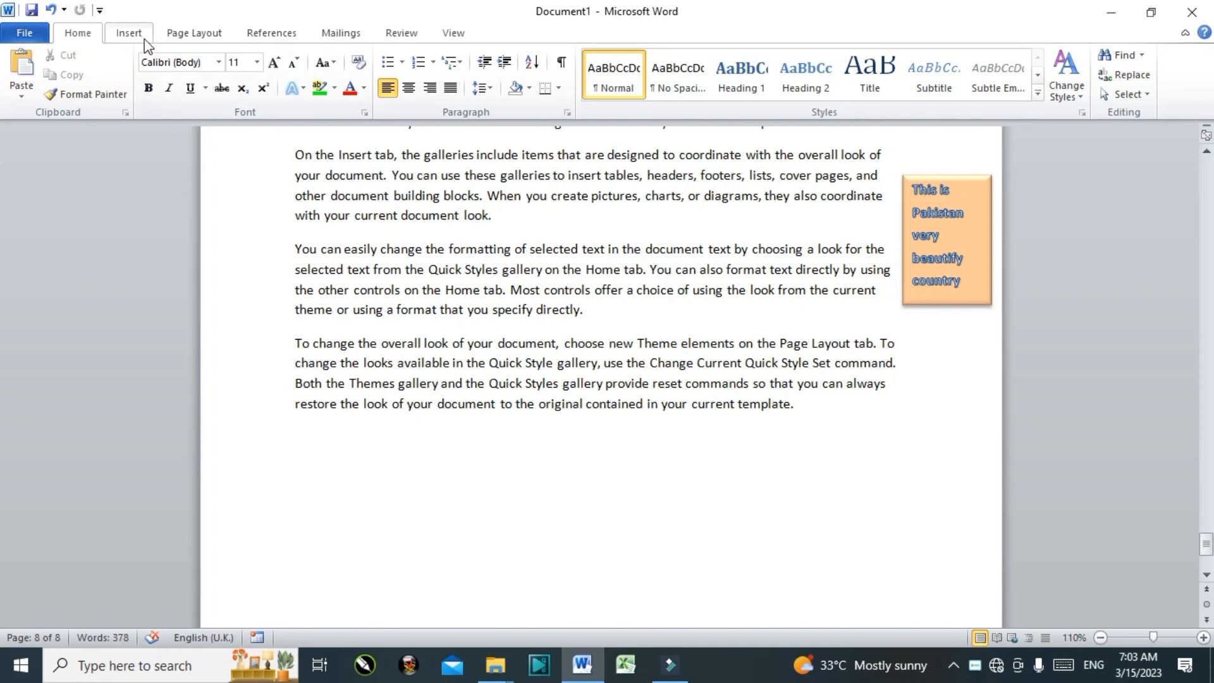
# Step: Show the Insert > Quick Parts > Document Property list of fields like Author, Company and Manager
pyautogui.click(129, 33)
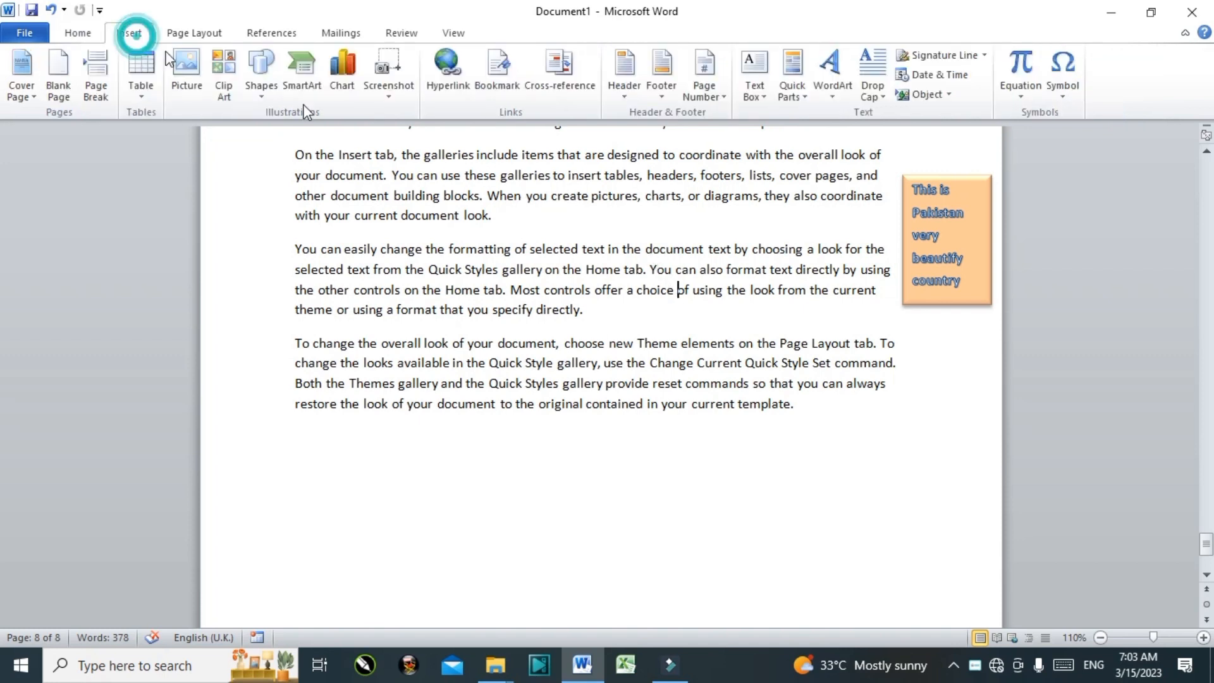
pyautogui.click(798, 76)
pyautogui.moveTo(938, 138)
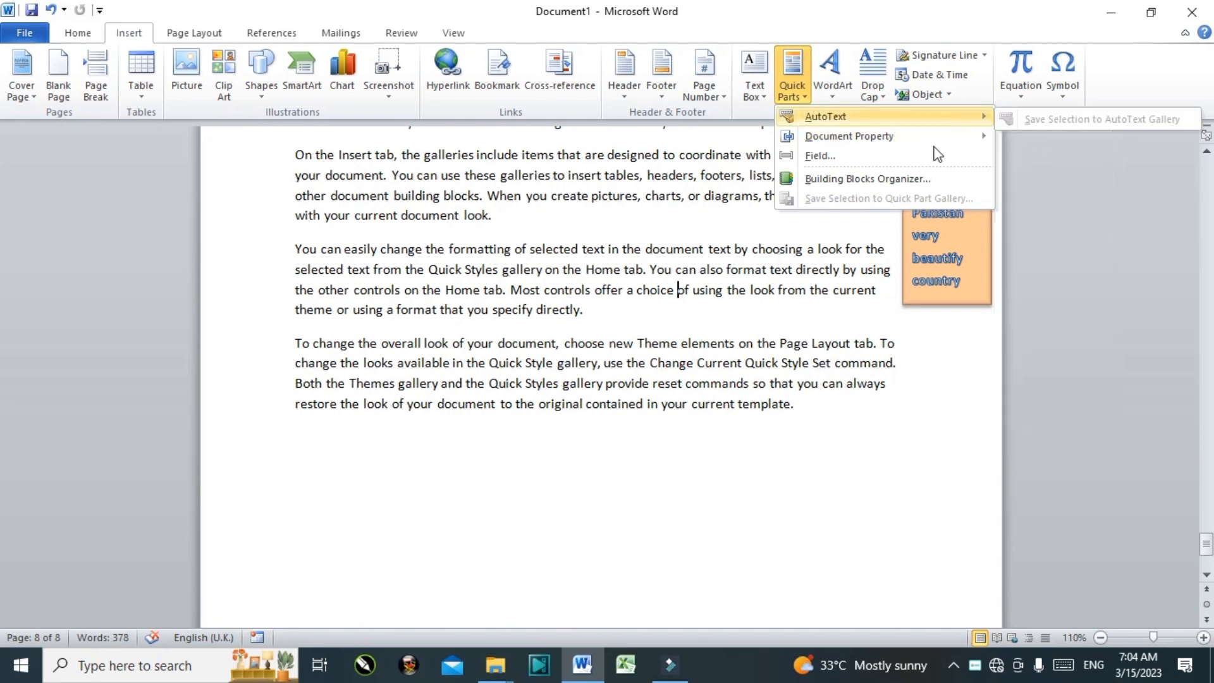
pyautogui.moveTo(894, 141)
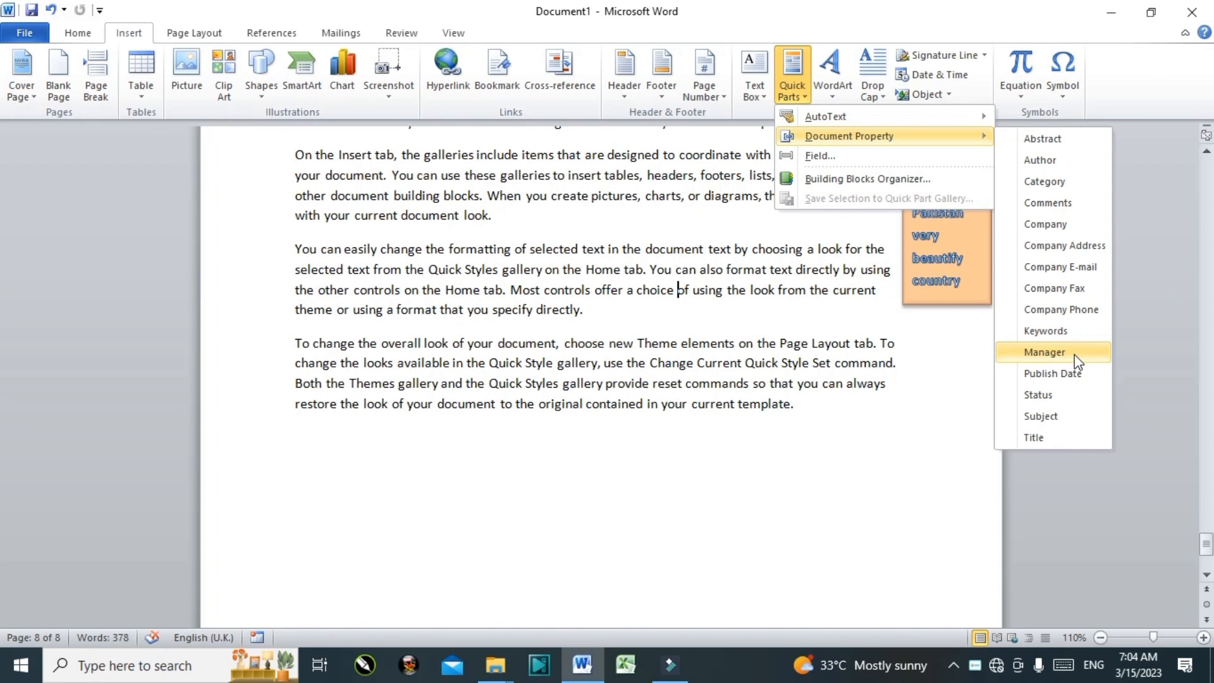
pyautogui.click(1074, 248)
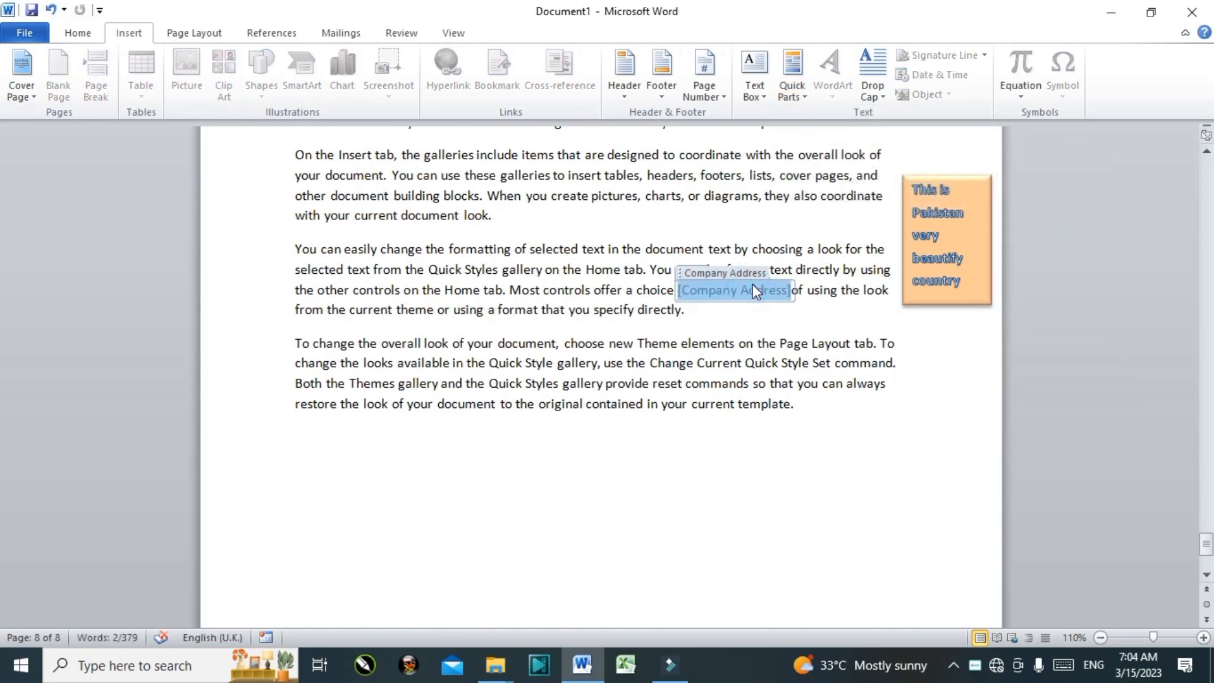
pyautogui.press('Delete')
pyautogui.press('BackSpace')
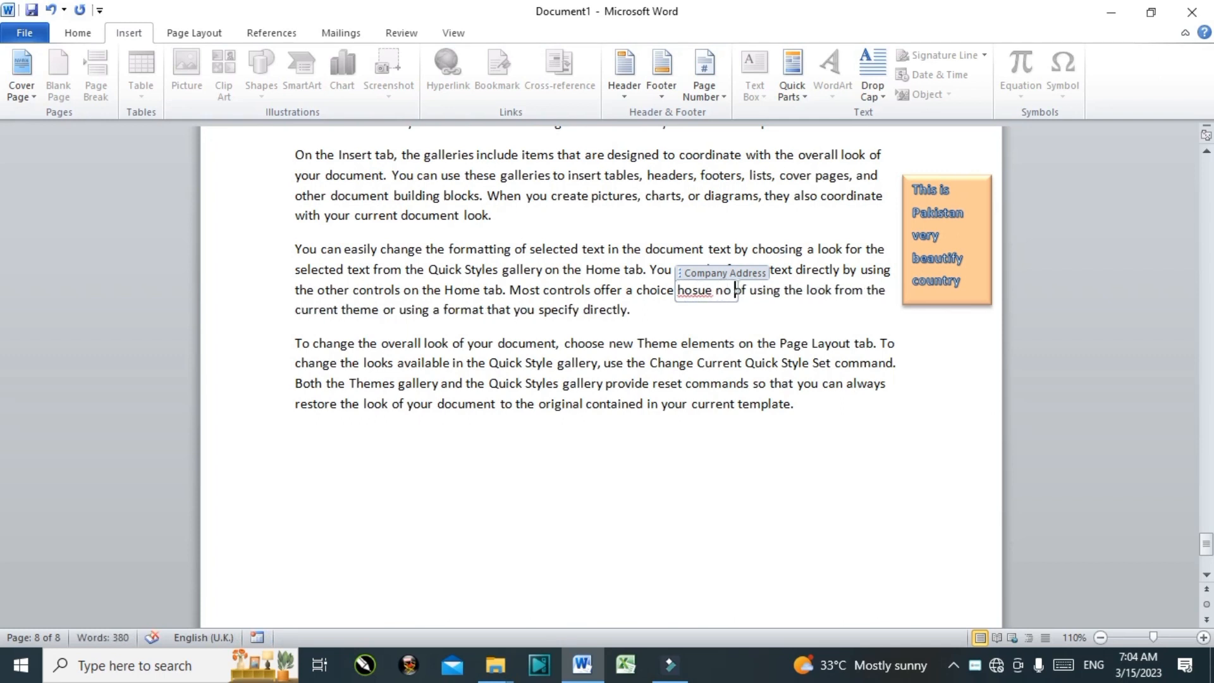
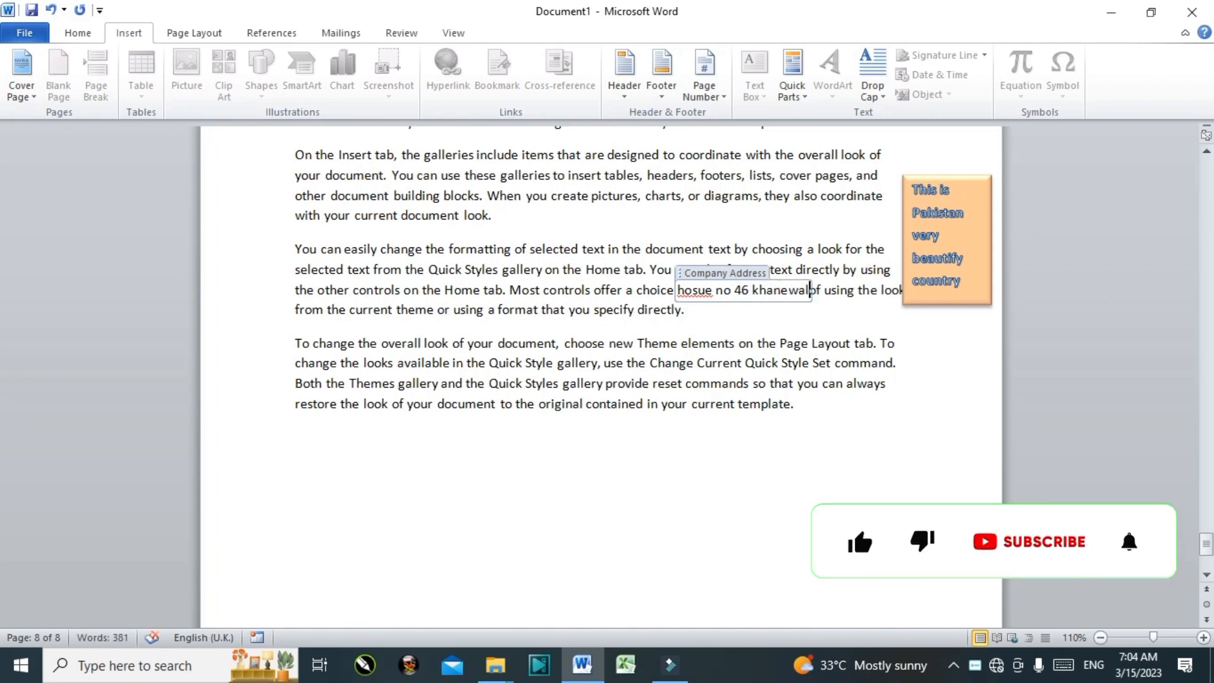
pyautogui.click(688, 300)
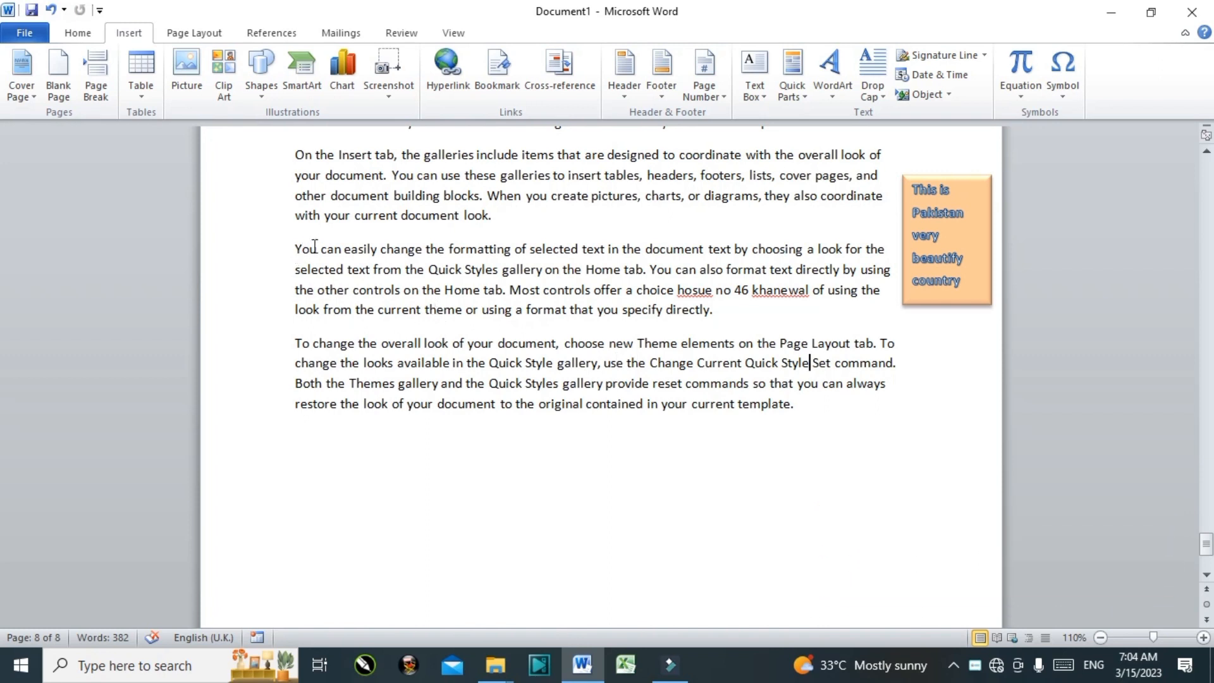
# Step: Capitalise the first letter of the address to an uppercase H
pyautogui.moveTo(302, 249); pyautogui.dragTo(631, 235)
pyautogui.click(511, 264)
pyautogui.click(697, 295)
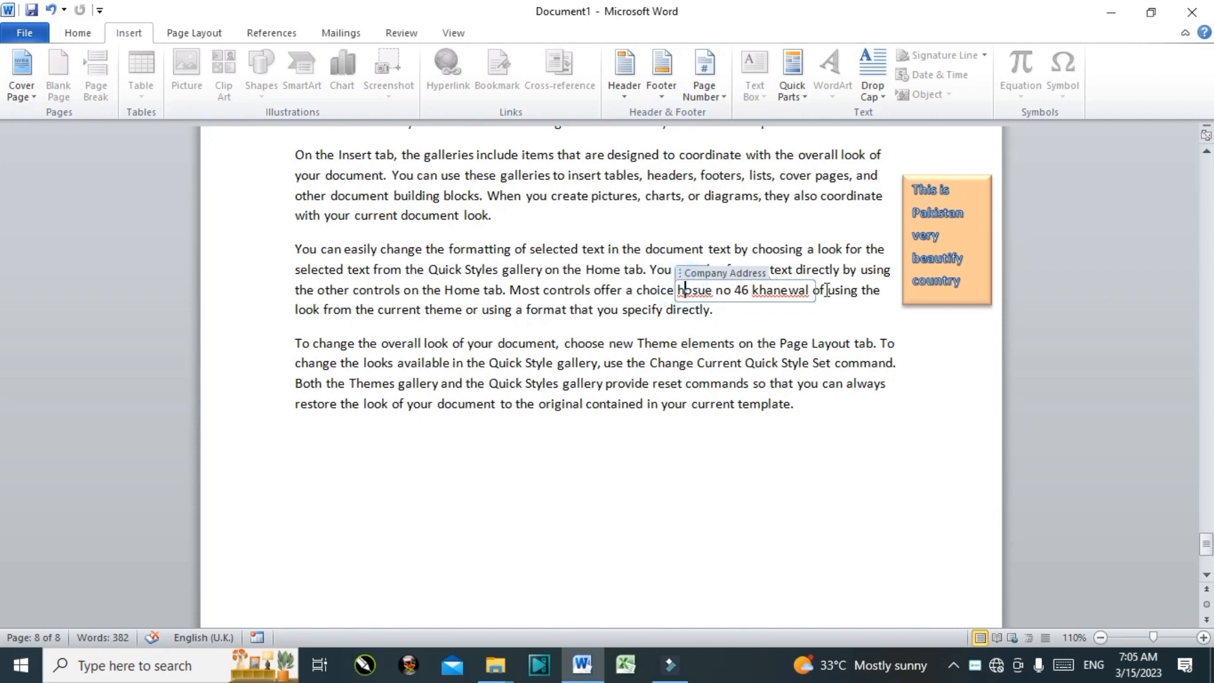
pyautogui.hotkey('shift', 'Right')
pyautogui.write('H')
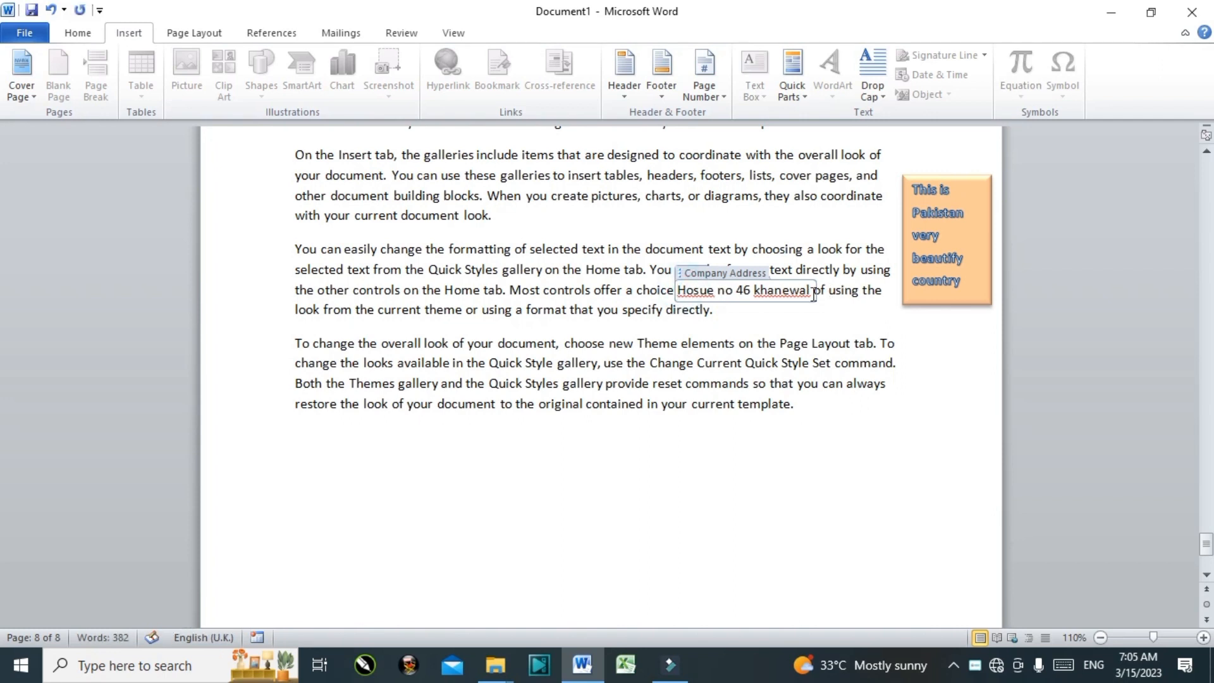
pyautogui.click(613, 342)
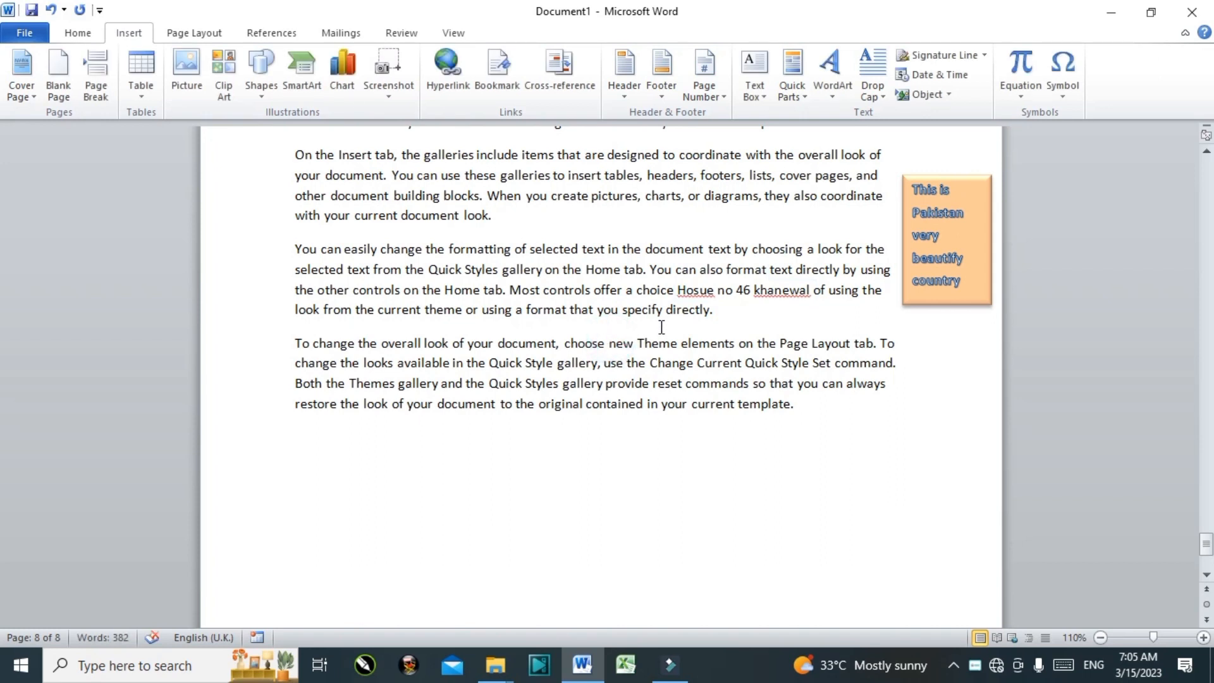
pyautogui.click(802, 75)
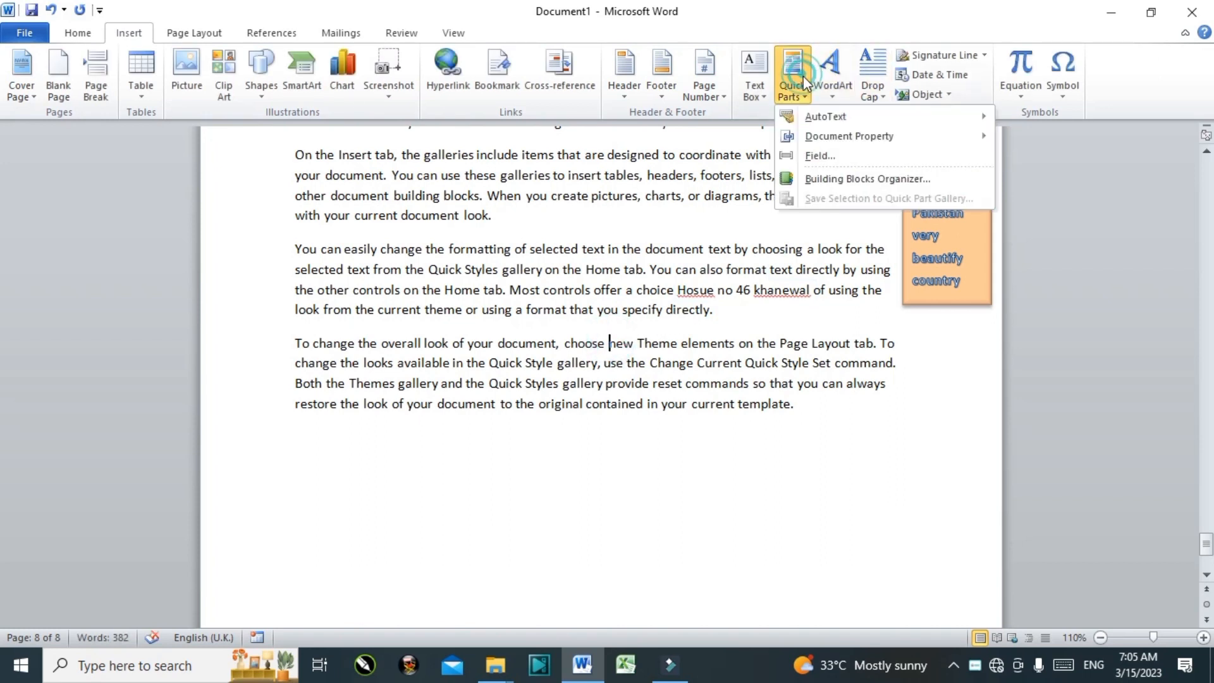
# Step: Close the Document Property list without inserting a field and show the WordArt styles
pyautogui.click(834, 138)
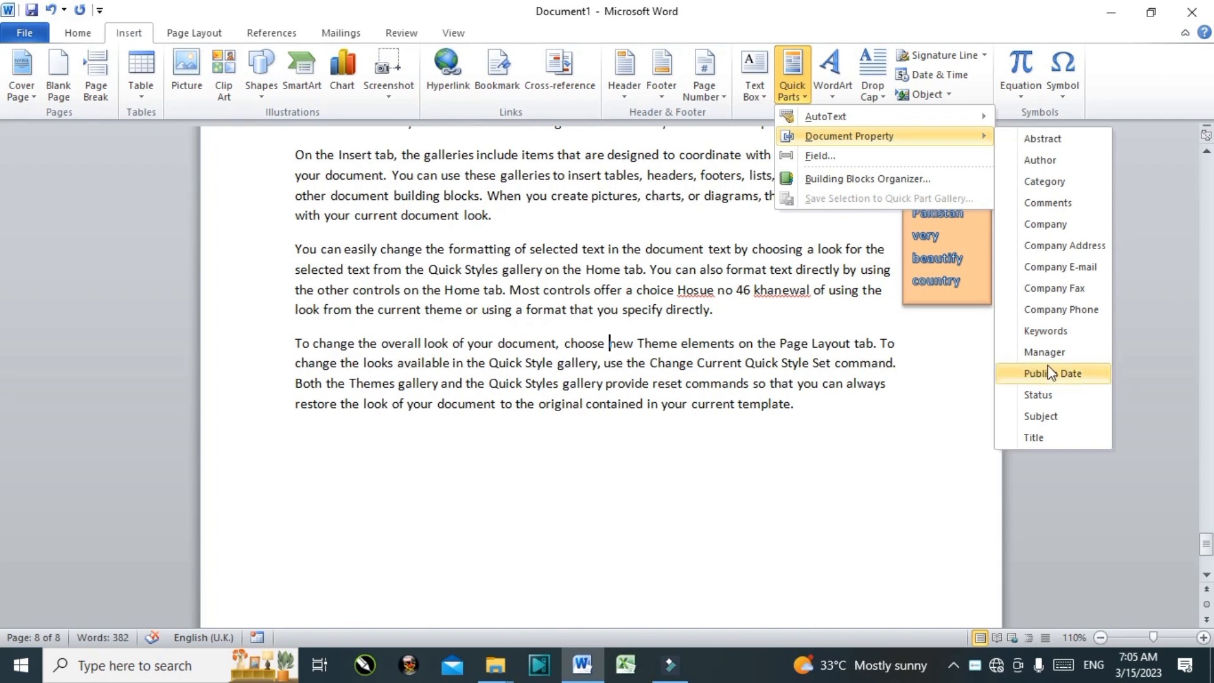
pyautogui.click(454, 355)
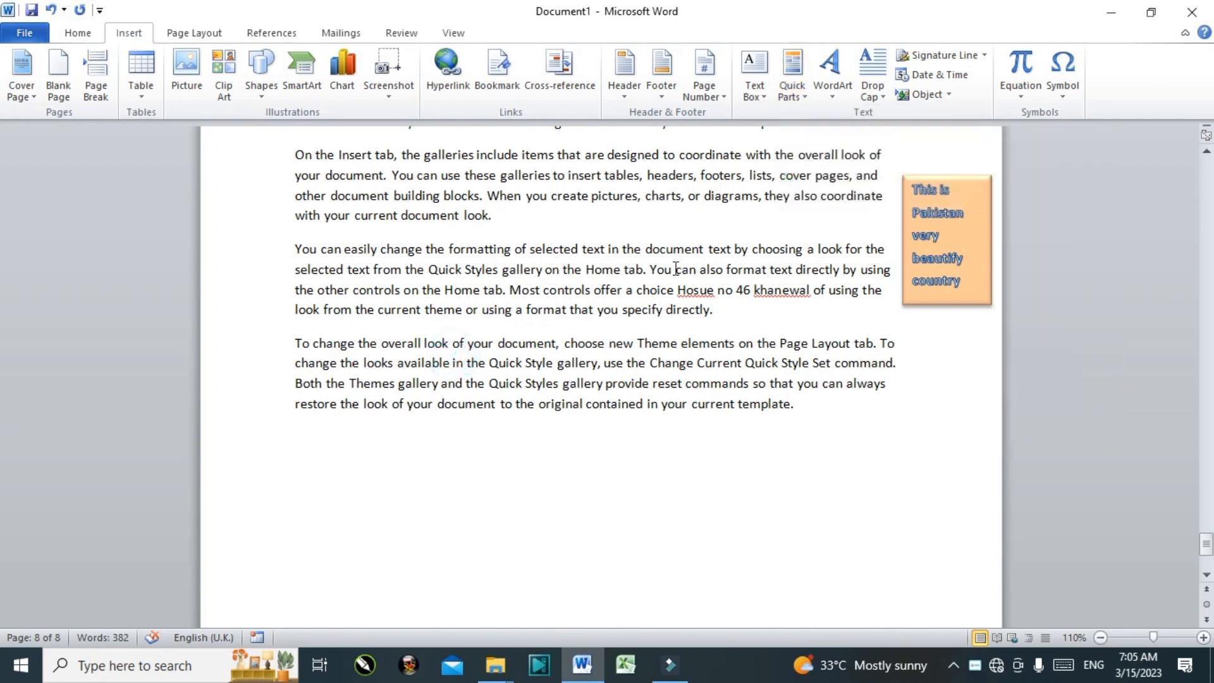
pyautogui.click(832, 88)
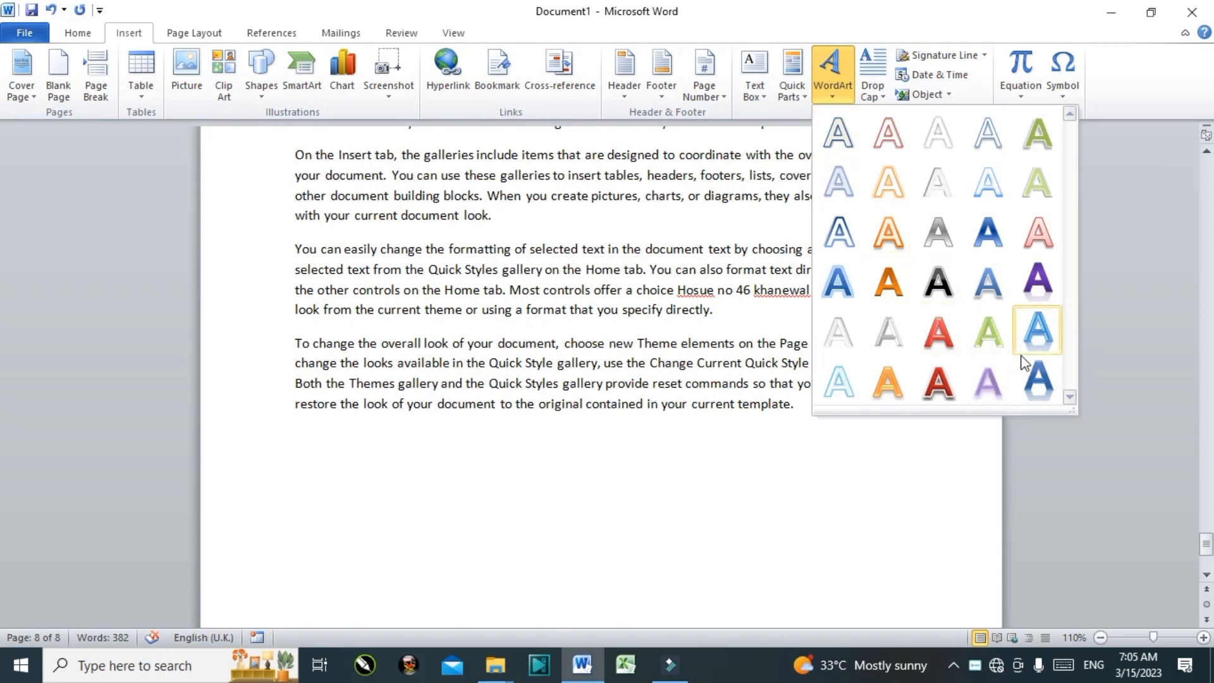
# Step: Insert a blue WordArt reading PAKISTAN and move it beside the file path line
pyautogui.click(1047, 377)
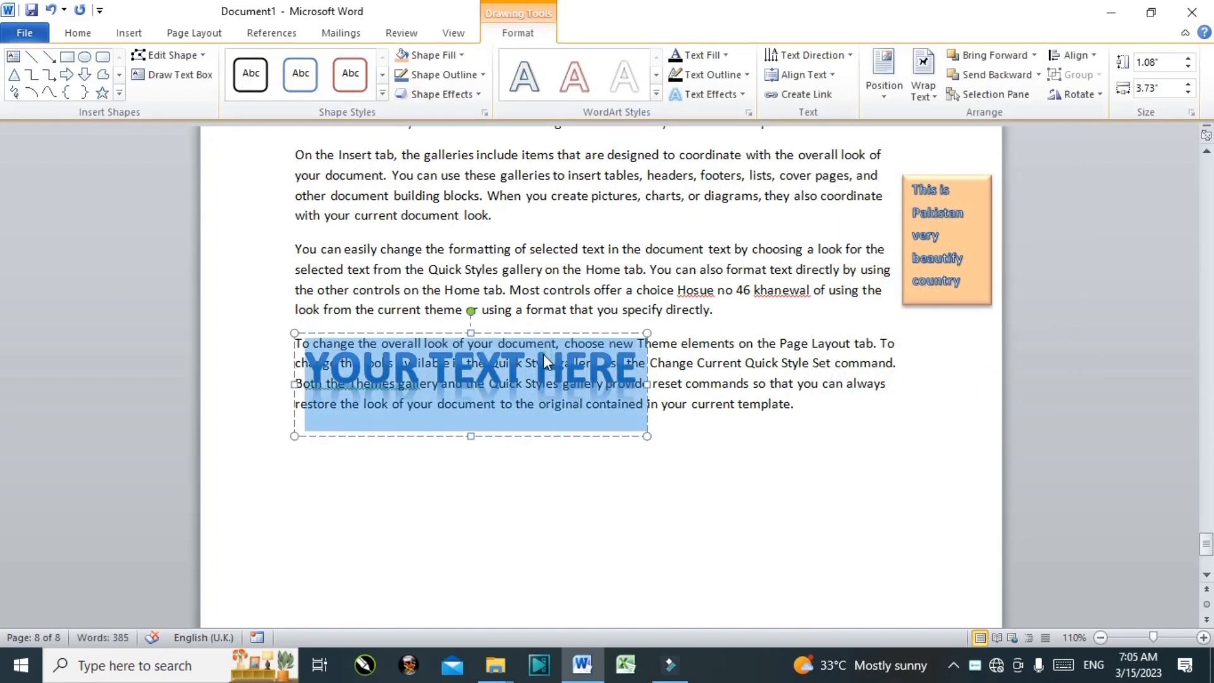
pyautogui.write('P')
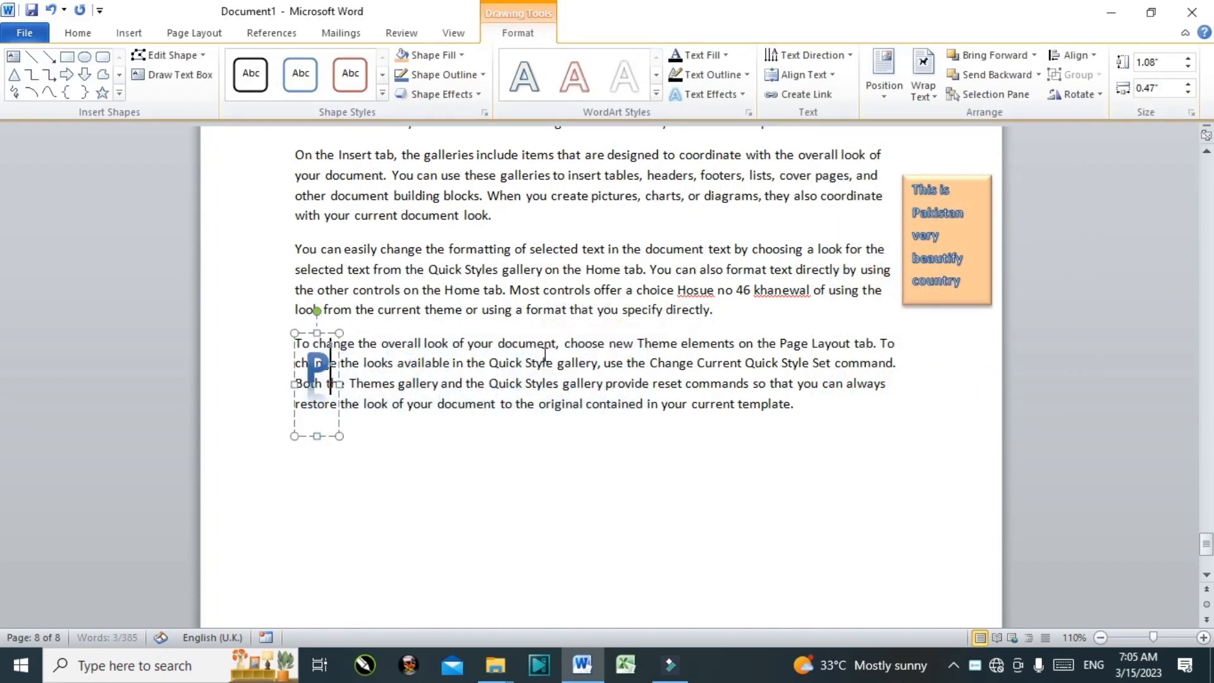
pyautogui.write('AKISTAB')
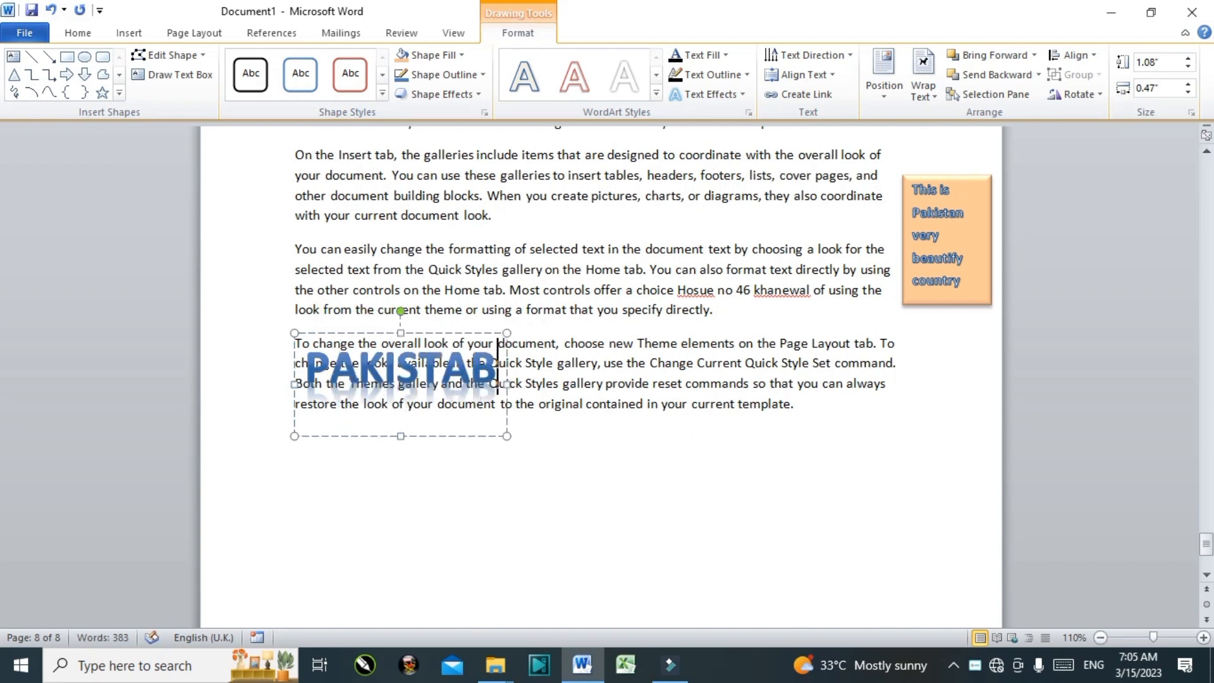
pyautogui.press('BackSpace')
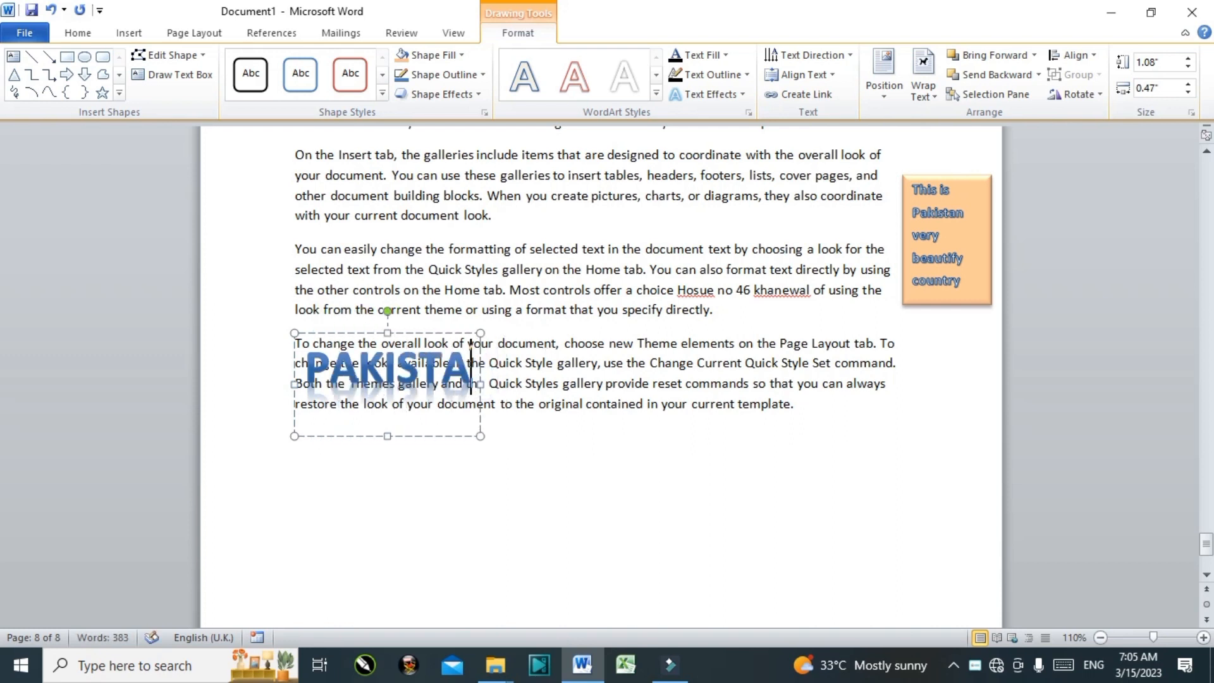
pyautogui.write('N')
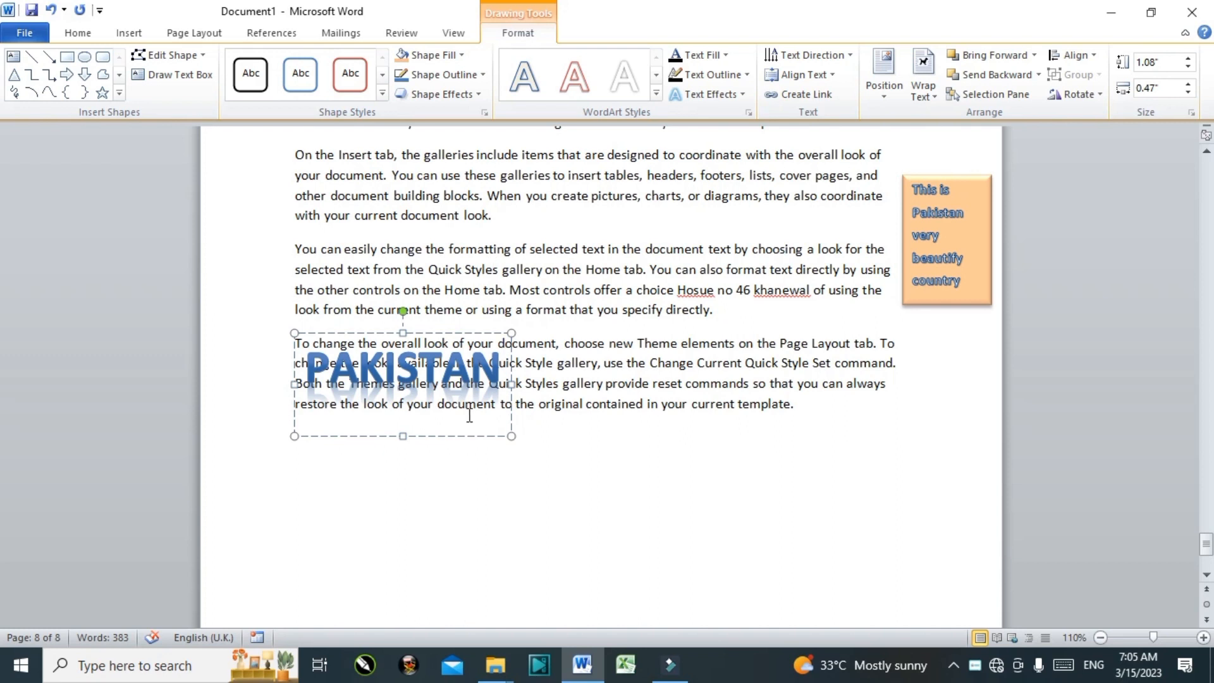
pyautogui.moveTo(484, 331); pyautogui.dragTo(879, 148)
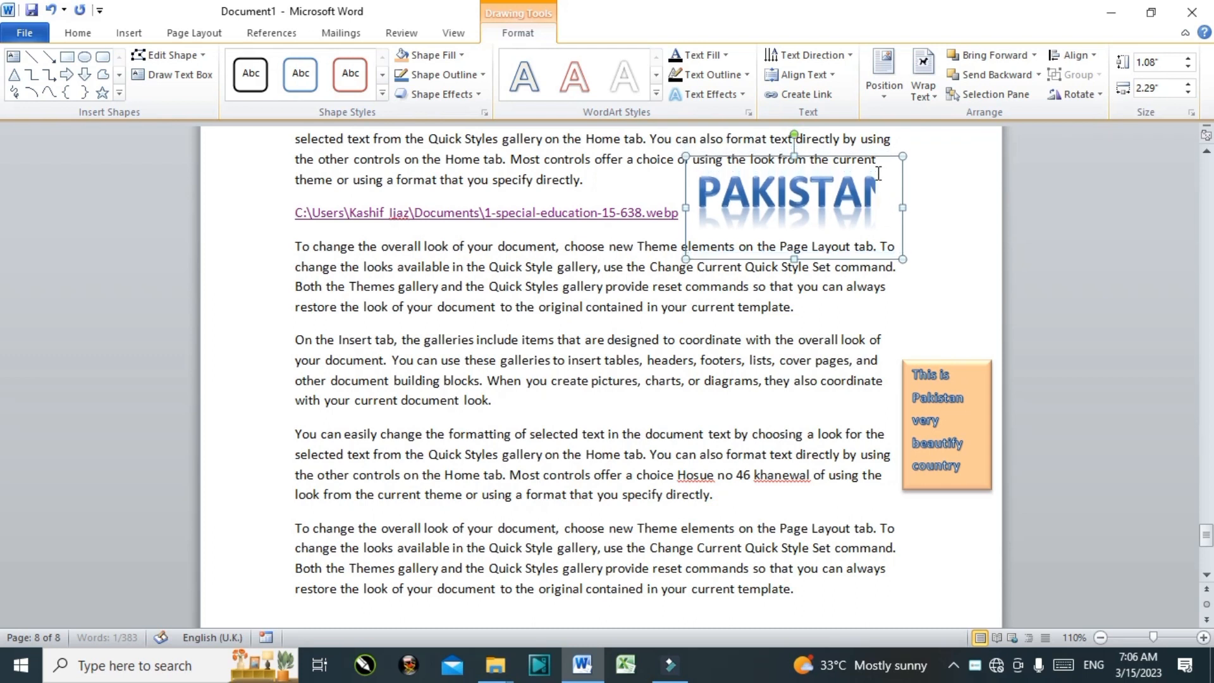
pyautogui.click(628, 360)
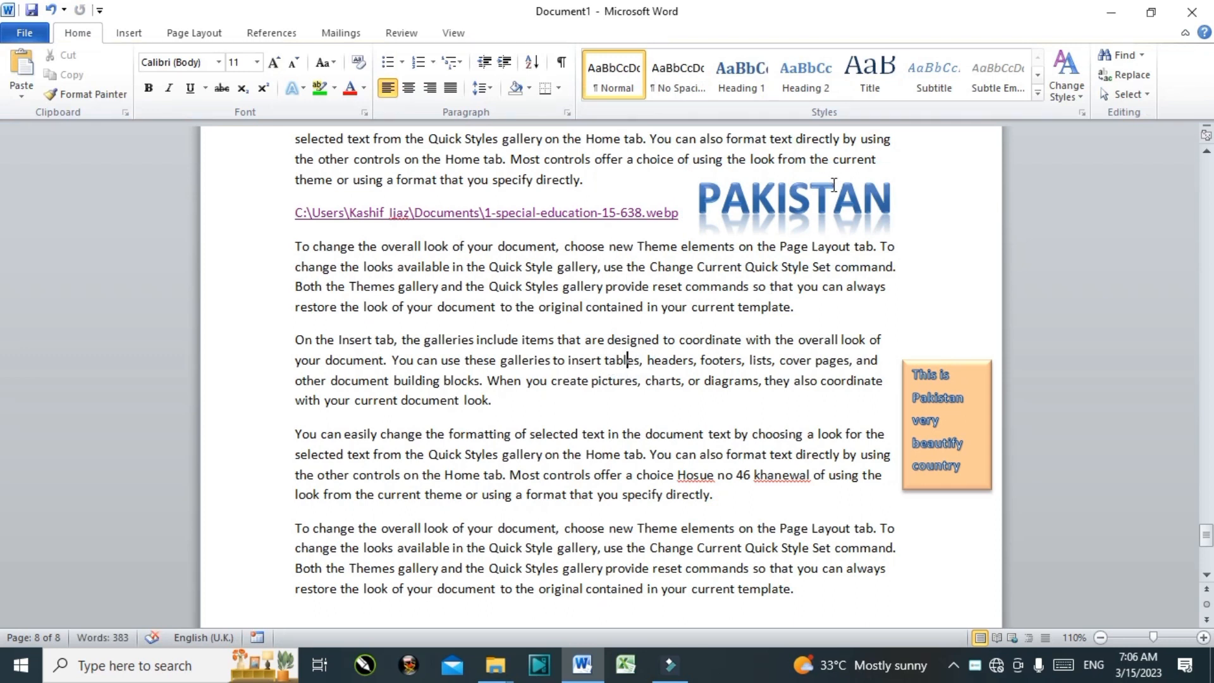
pyautogui.click(119, 33)
pyautogui.click(834, 70)
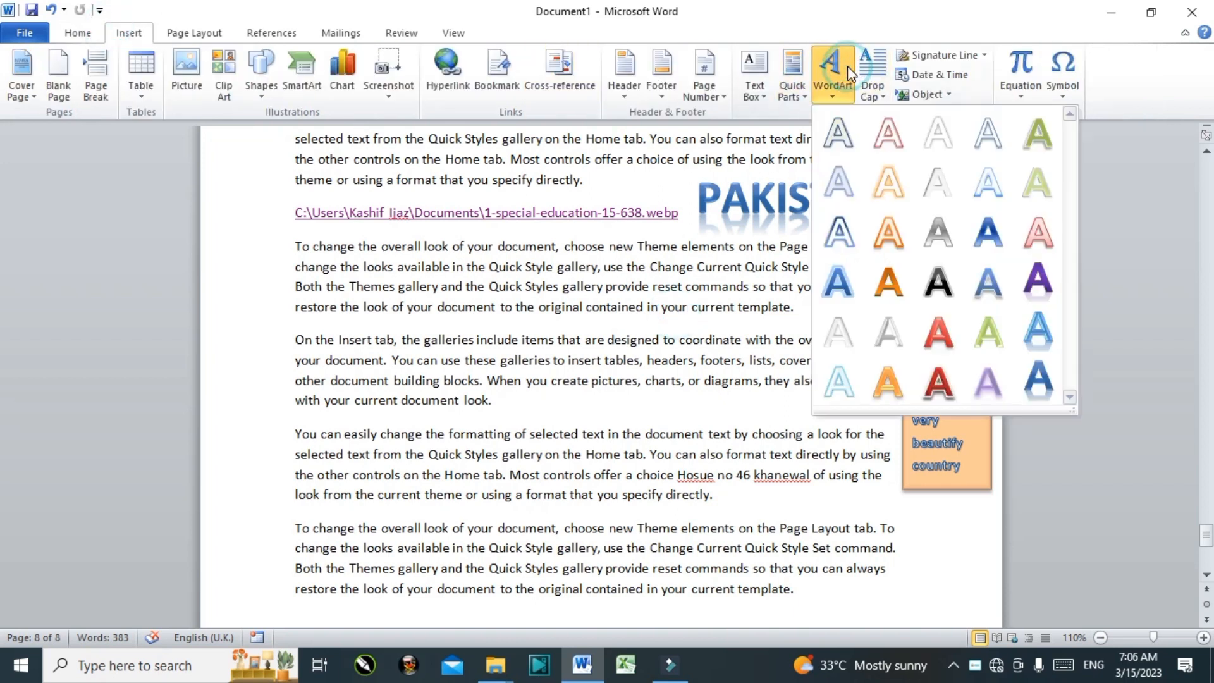
pyautogui.click(615, 316)
pyautogui.click(512, 272)
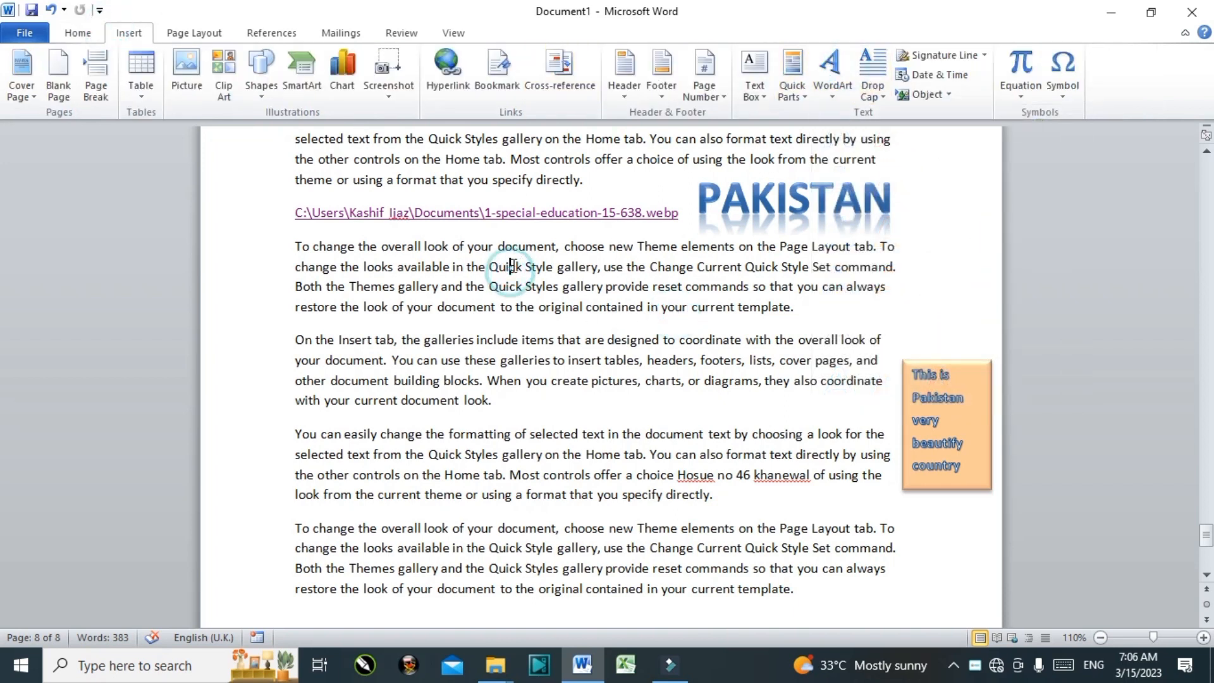
pyautogui.click(476, 347)
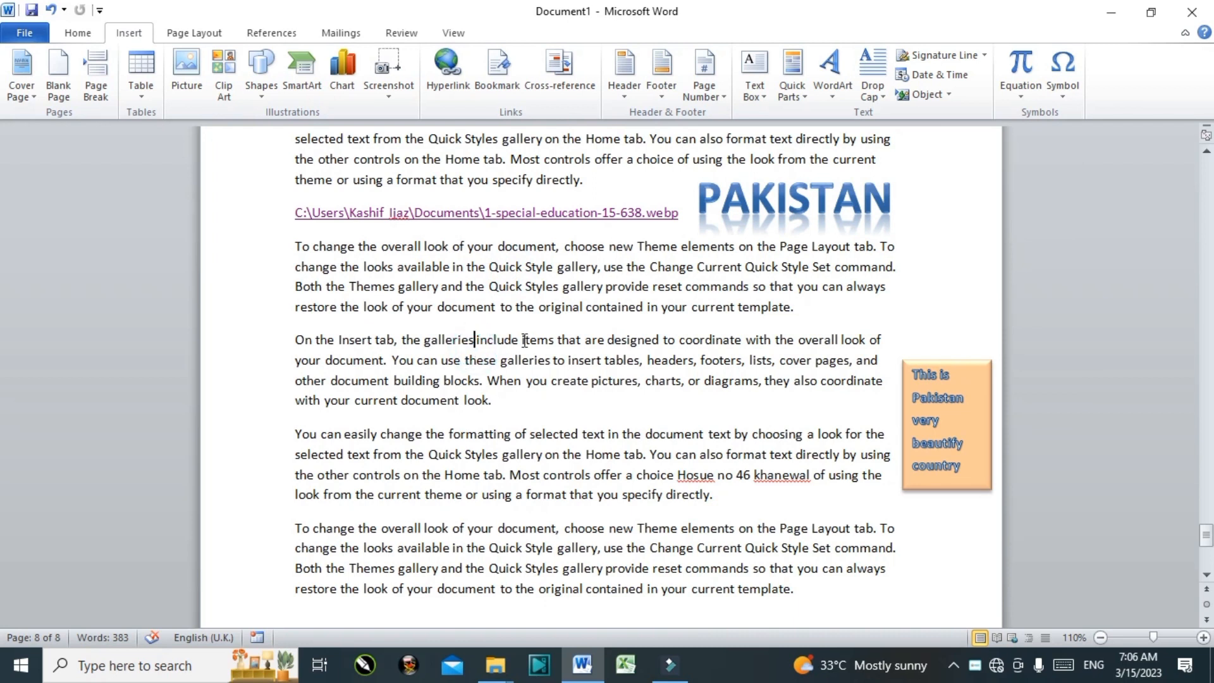
# Step: Give the 'On the Insert tab' paragraph a dropped capital O
pyautogui.click(880, 71)
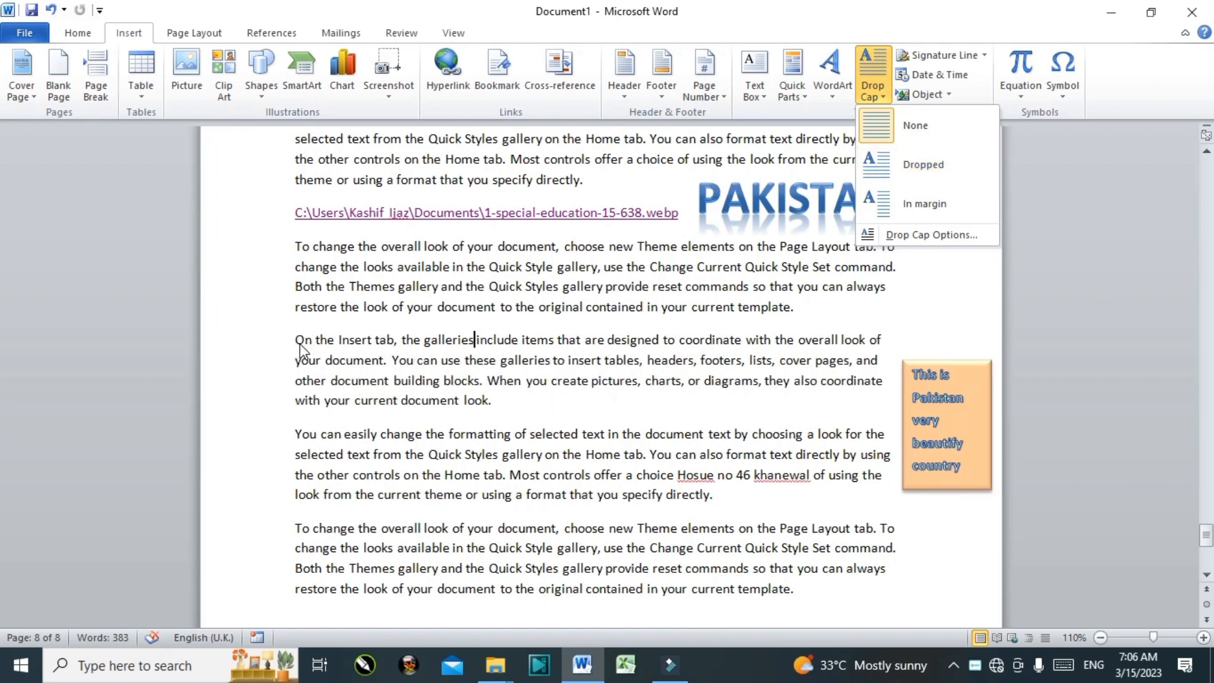
pyautogui.click(904, 162)
pyautogui.click(872, 82)
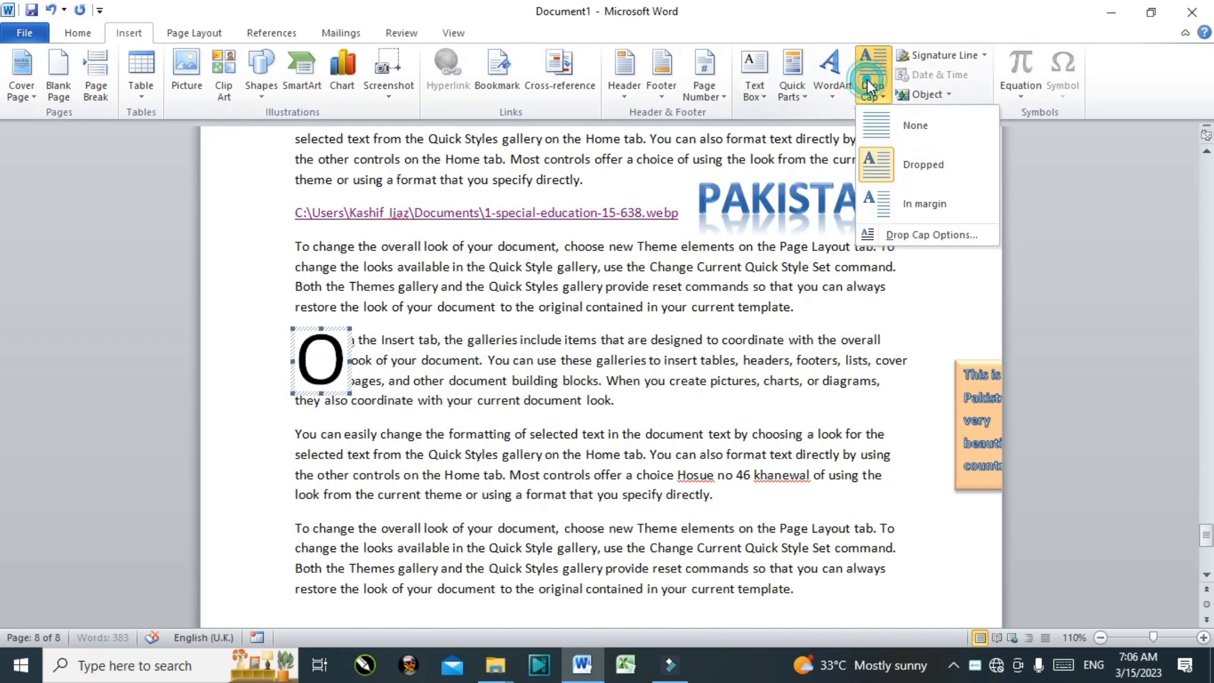
pyautogui.click(887, 167)
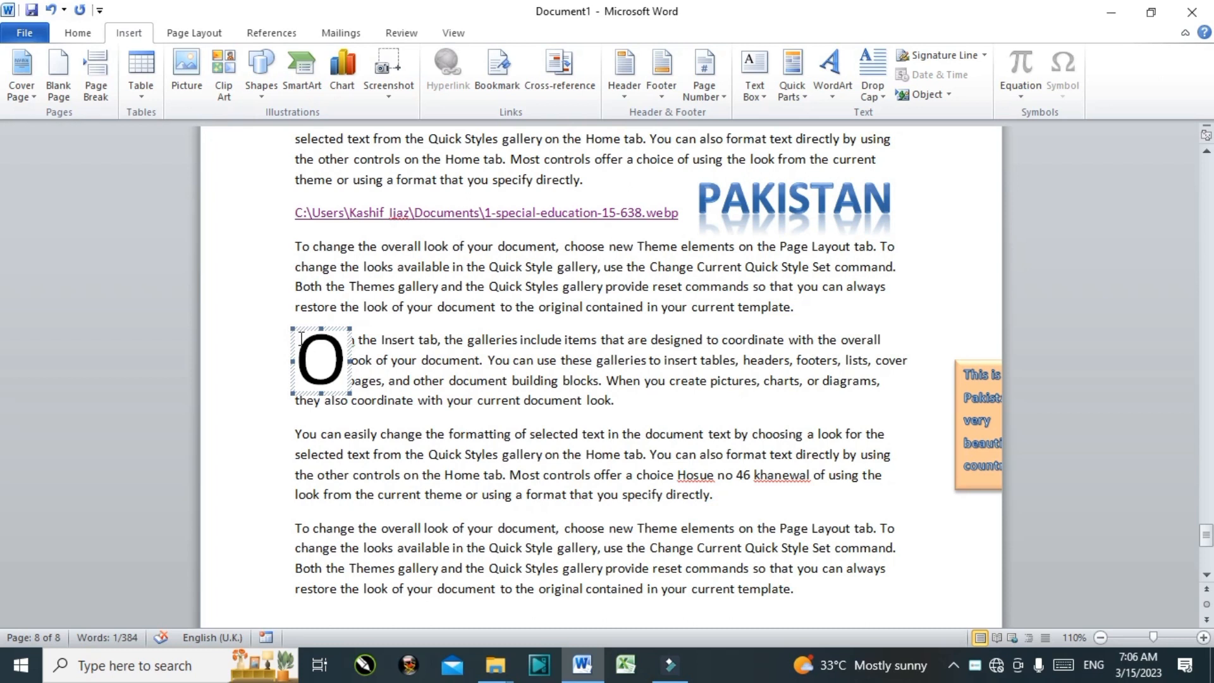
# Step: Try an in-margin Y drop cap on the 'You can easily change' paragraph, then set it to None
pyautogui.click(388, 455)
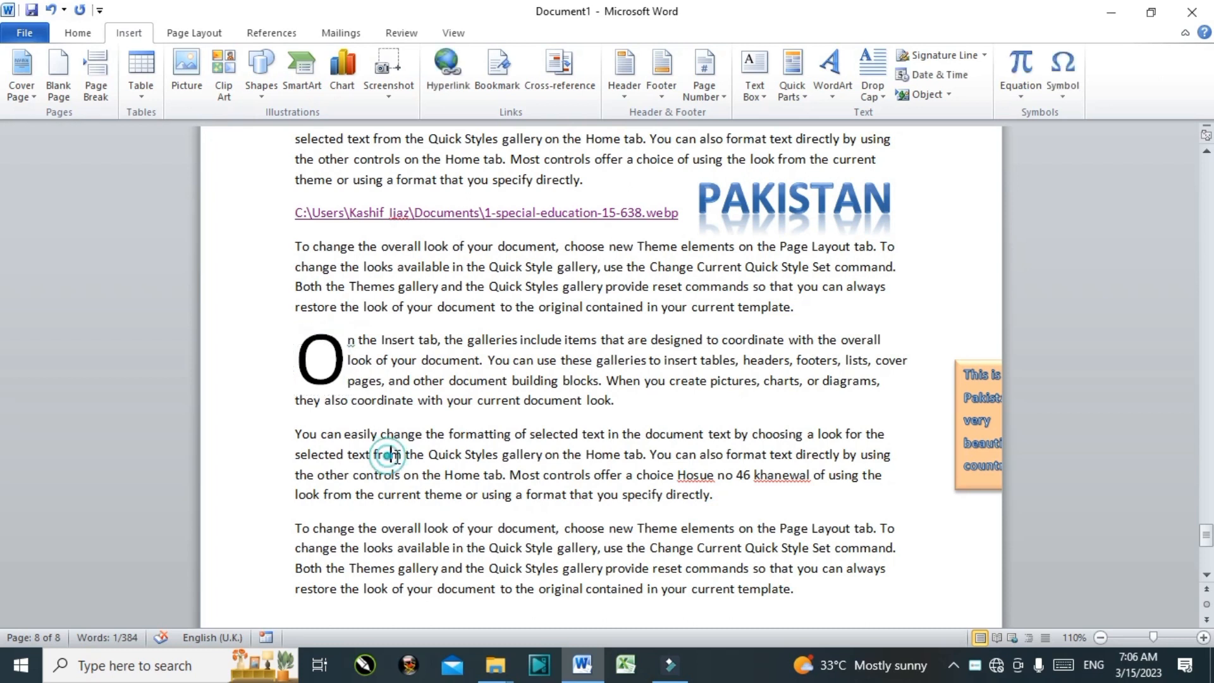
pyautogui.click(871, 89)
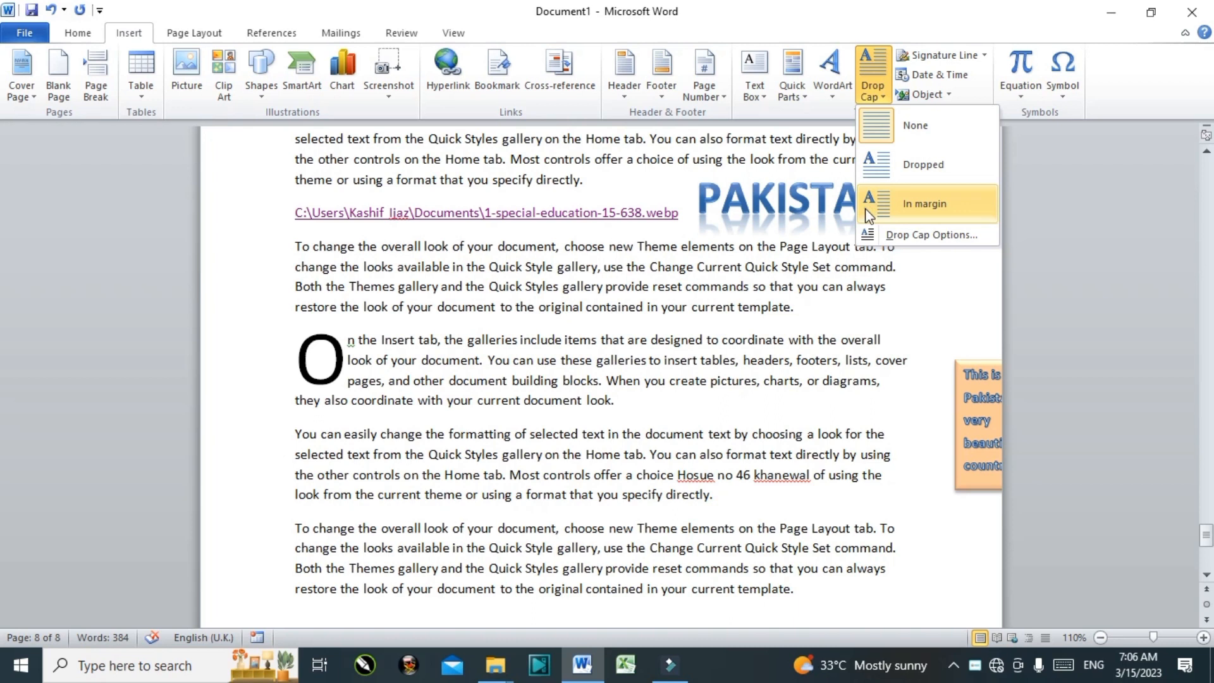
pyautogui.click(885, 204)
pyautogui.click(357, 430)
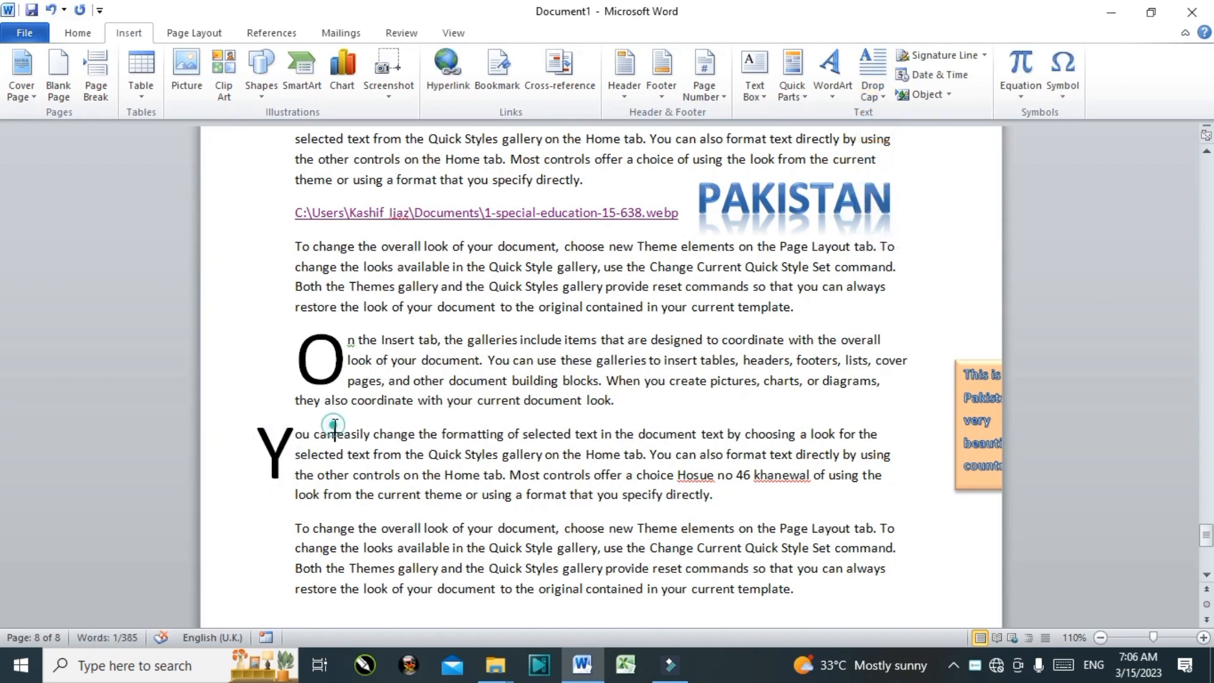
pyautogui.click(296, 436)
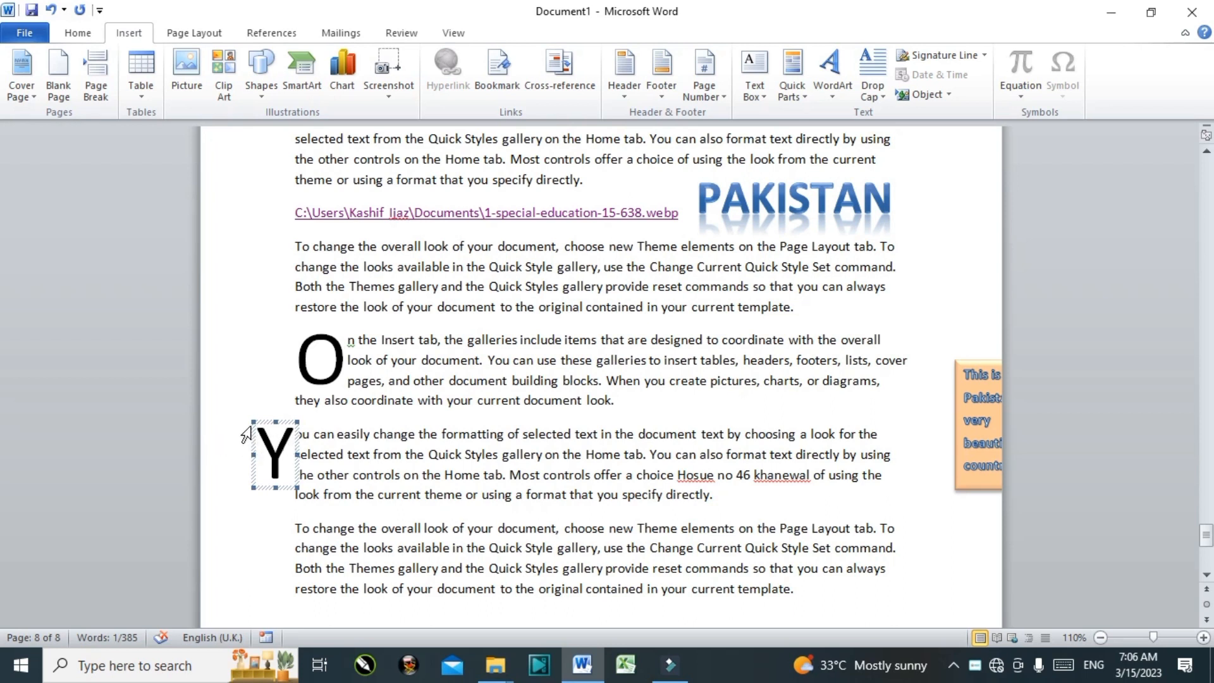
pyautogui.moveTo(251, 421); pyautogui.dragTo(236, 394)
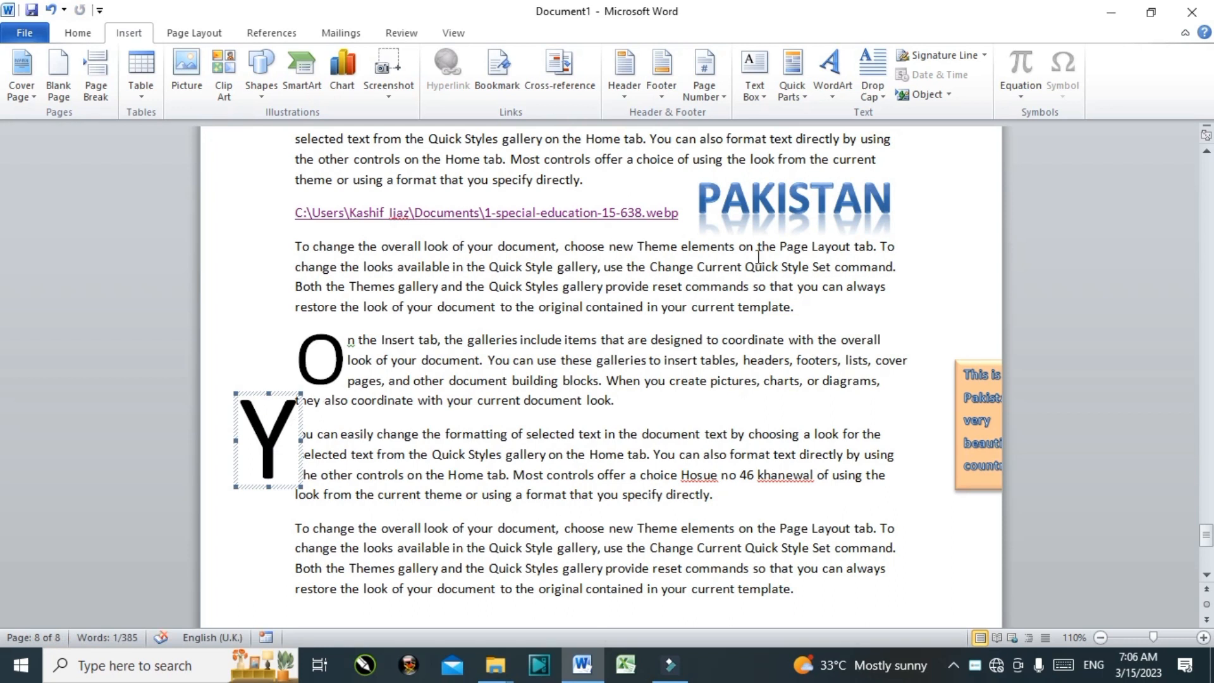
pyautogui.click(882, 71)
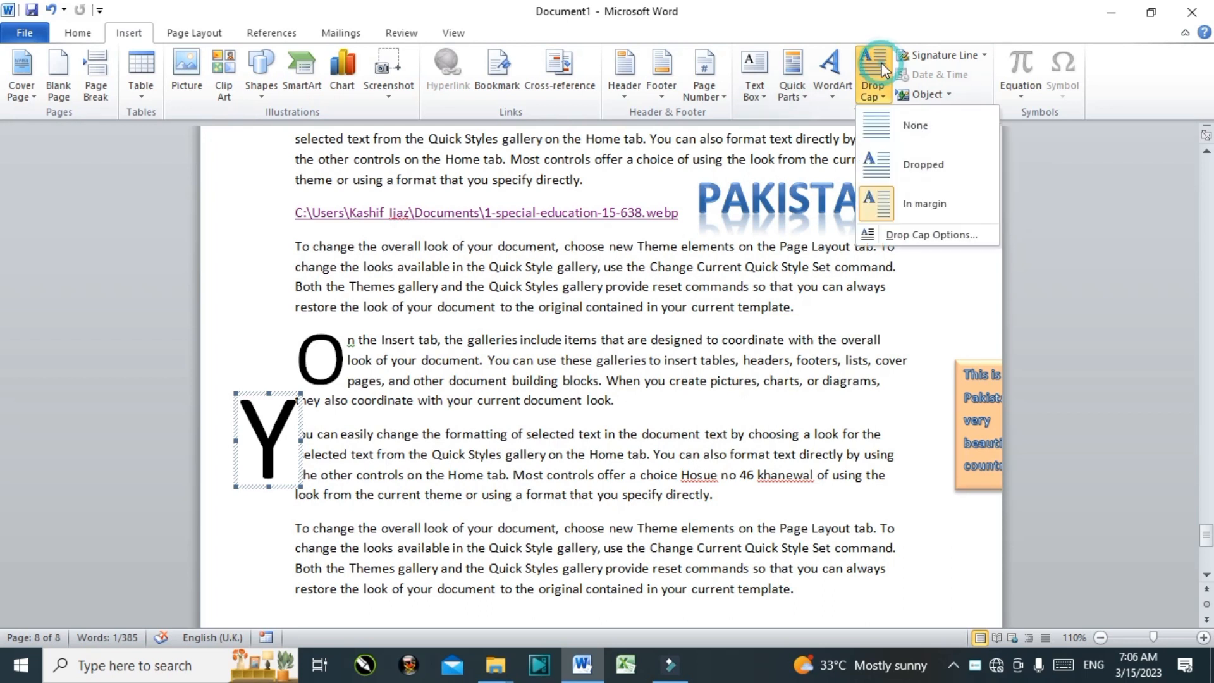
pyautogui.click(909, 129)
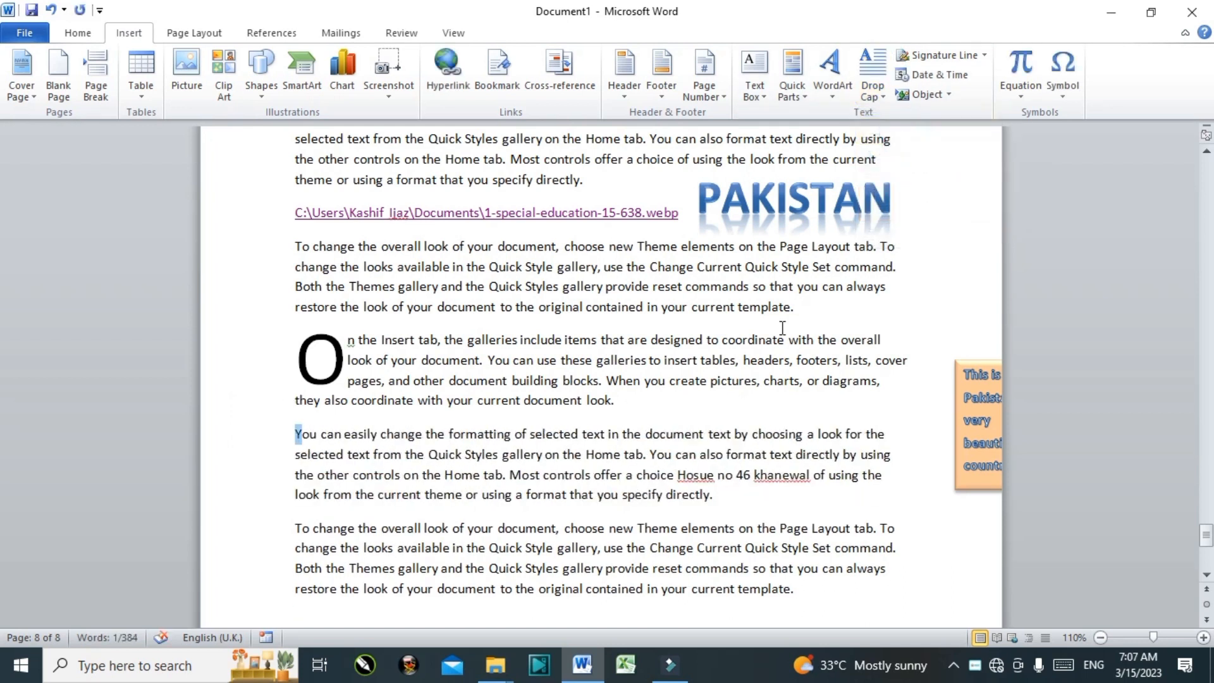
# Step: Start a new empty paragraph after the word 'directly.'
pyautogui.click(664, 419)
pyautogui.click(733, 496)
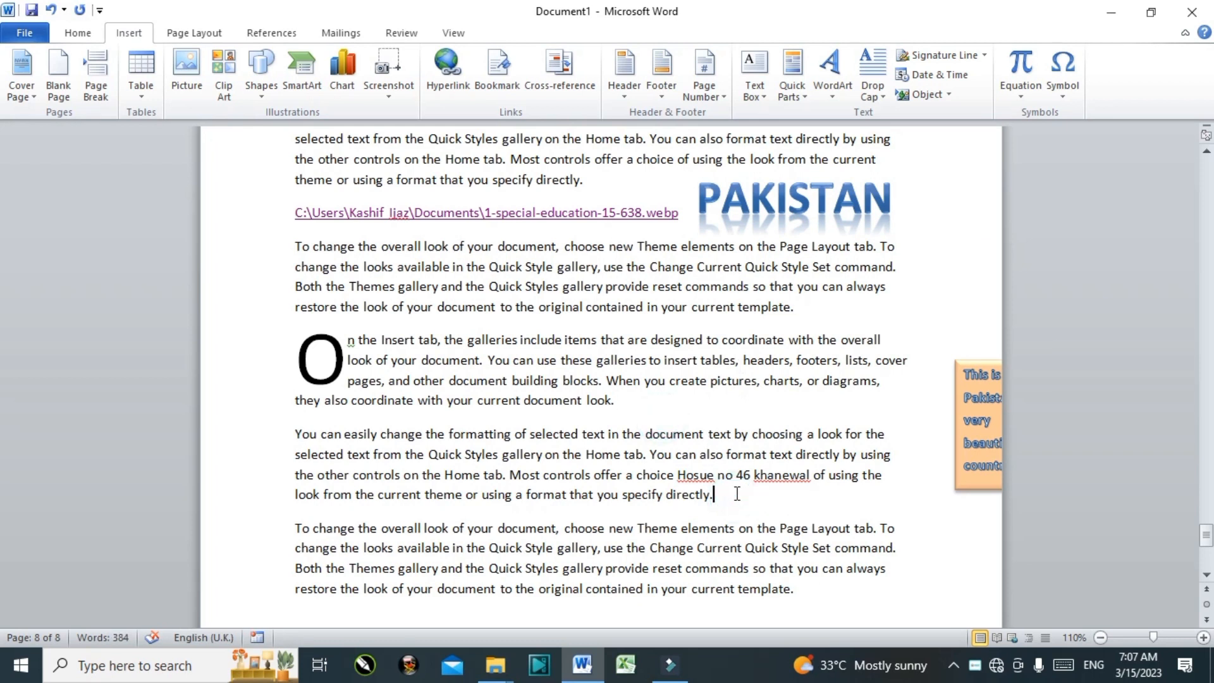
pyautogui.press('Return')
# Step: Add a signature line with the signer's name and the title tEACHER beneath the sample paragraphs
pyautogui.click(924, 59)
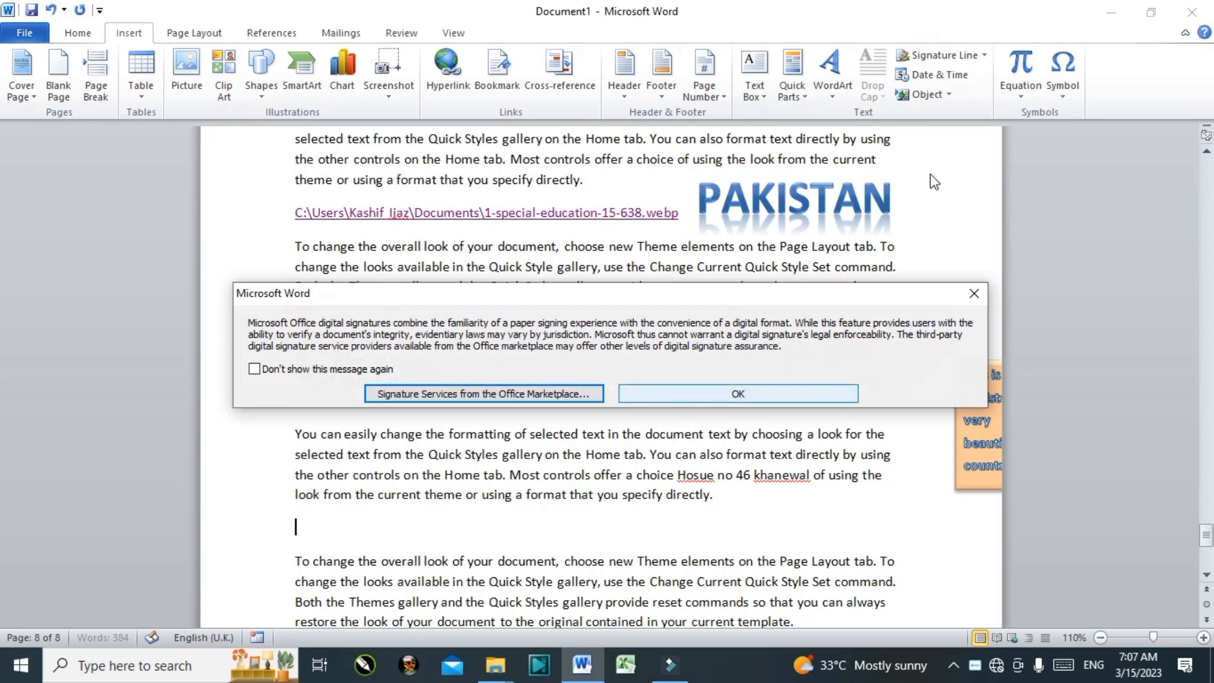
pyautogui.click(742, 392)
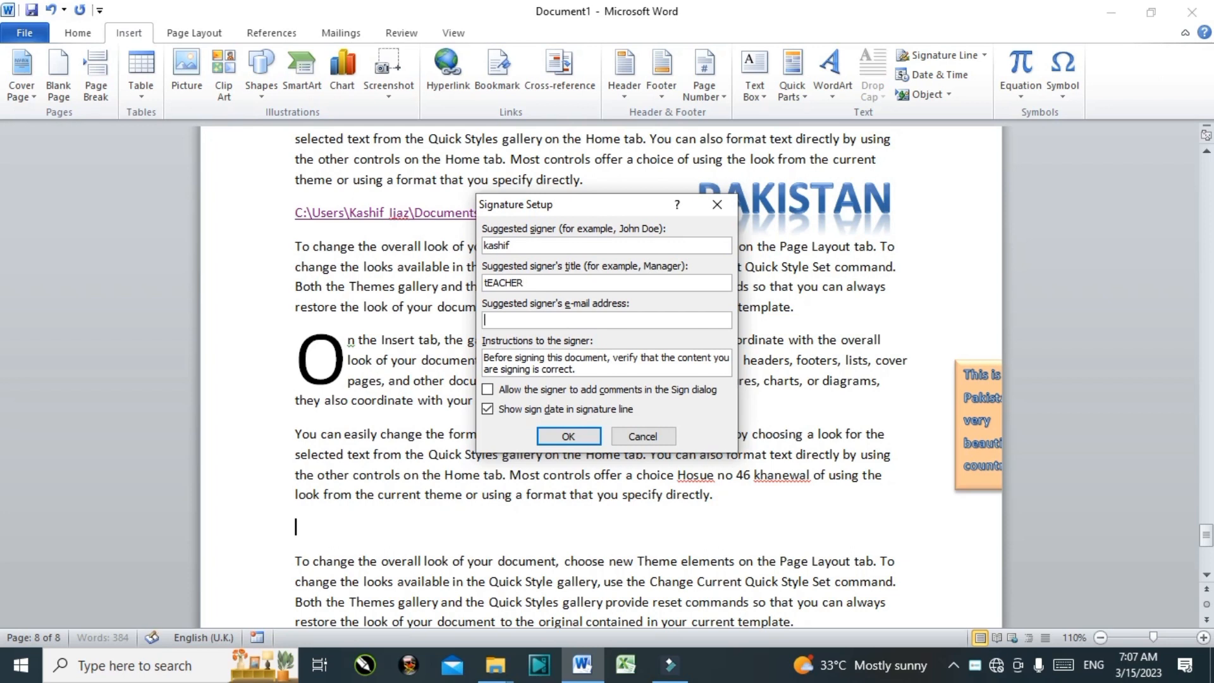
pyautogui.click(569, 437)
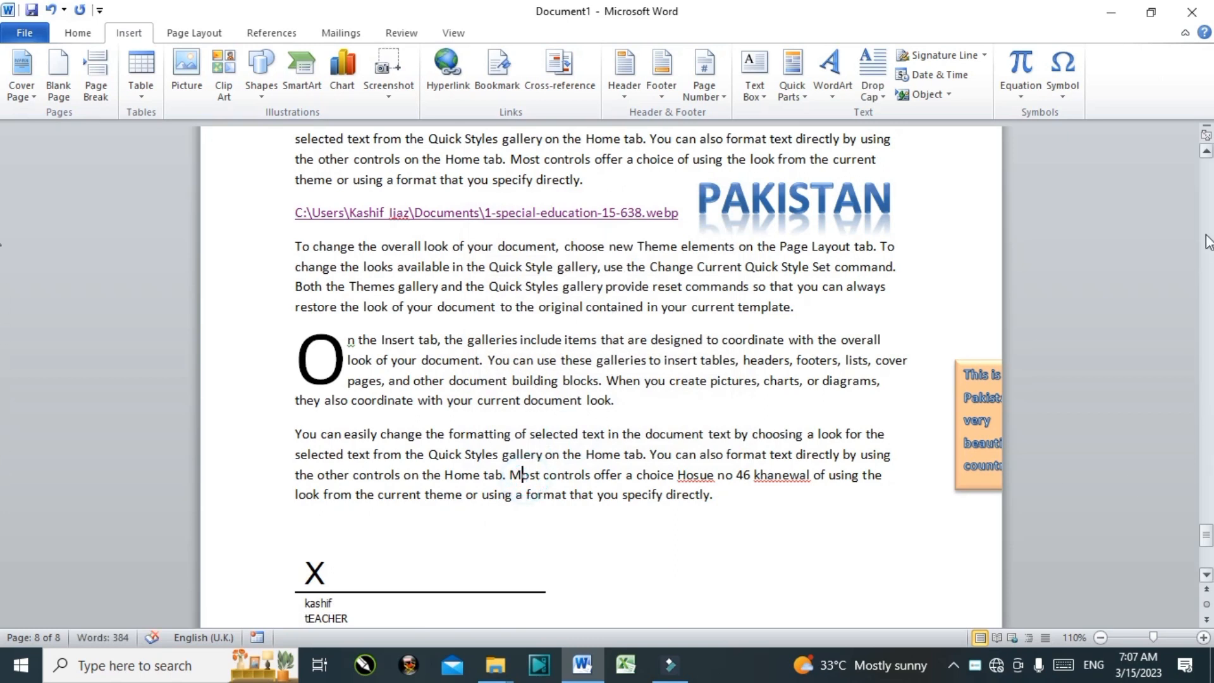
pyautogui.moveTo(1207, 538); pyautogui.dragTo(1206, 555)
pyautogui.scroll(1, 477, 311)
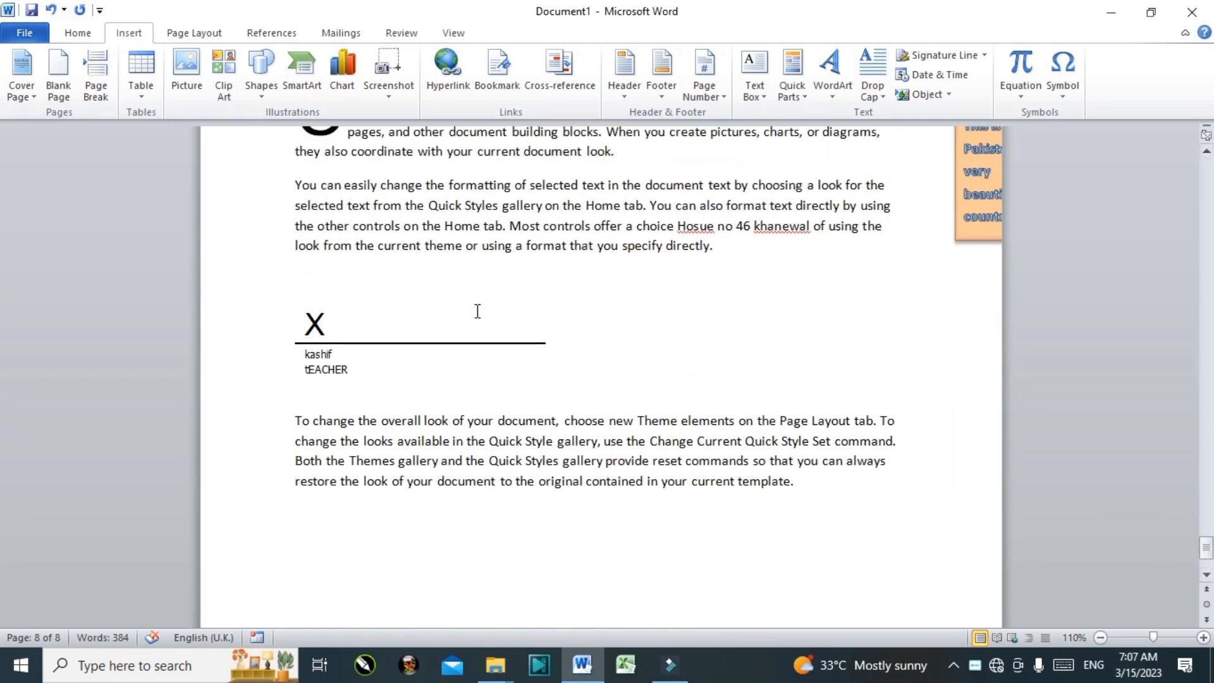
pyautogui.click(582, 429)
# Step: Open Date and Time with the cursor before 'Set' and preview several date formats
pyautogui.click(820, 446)
pyautogui.click(924, 74)
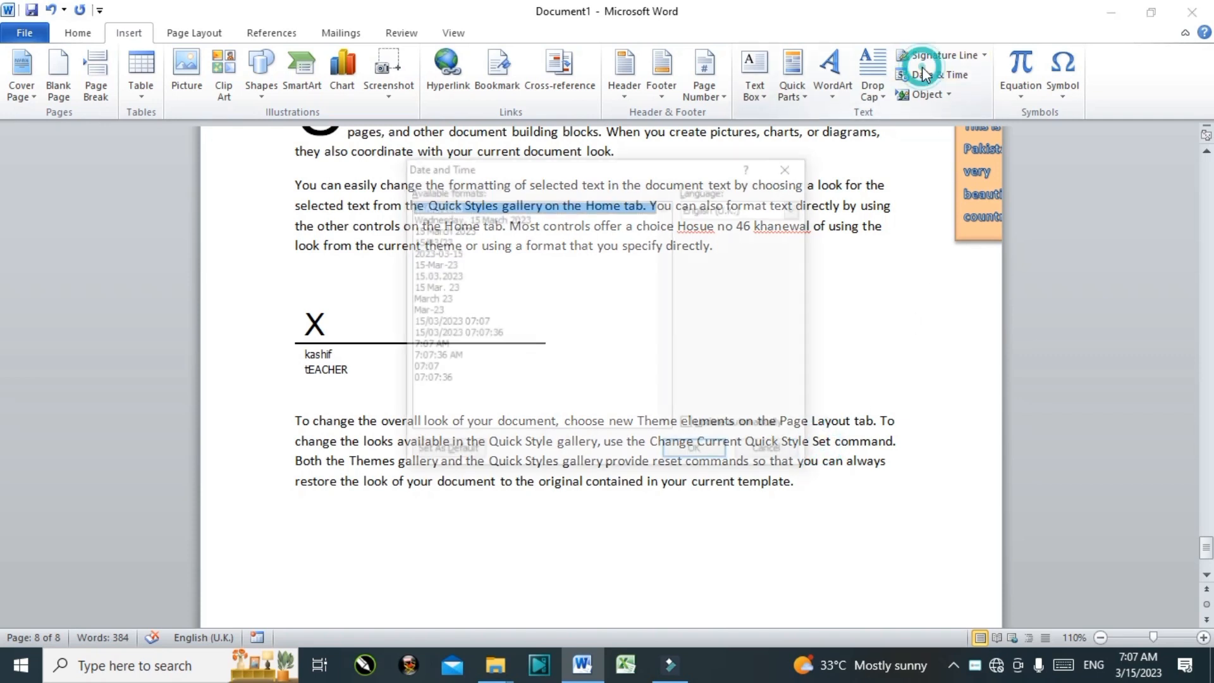
pyautogui.click(495, 240)
pyautogui.click(452, 229)
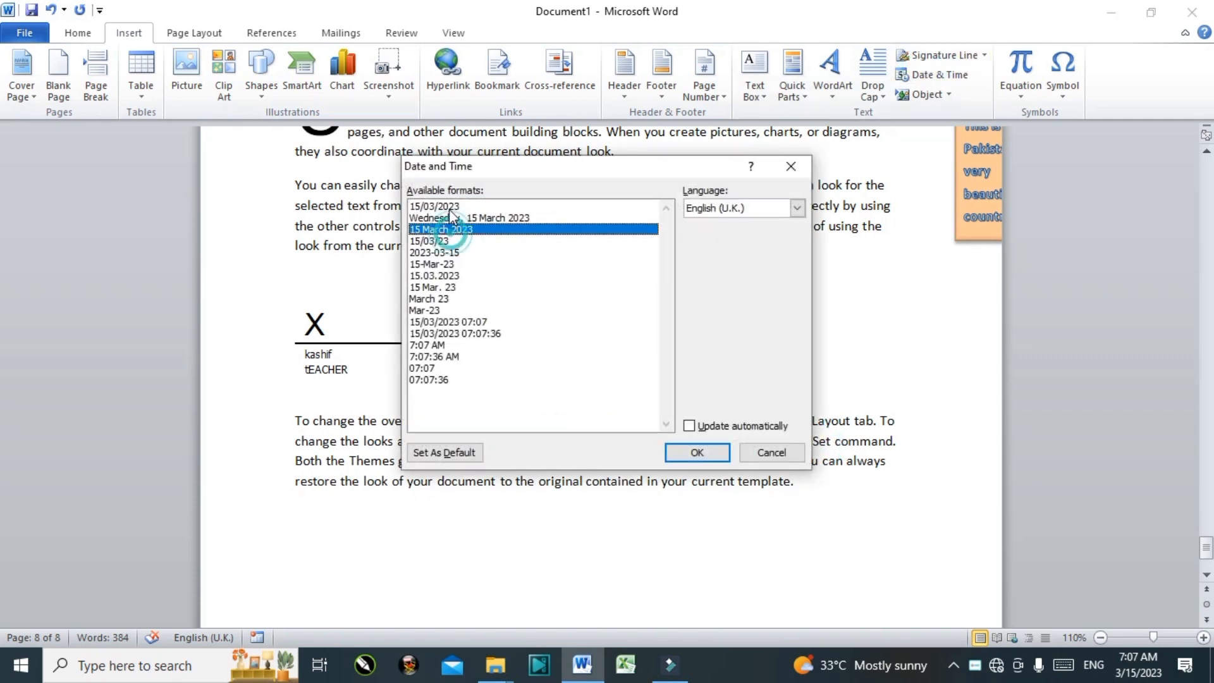
pyautogui.click(451, 208)
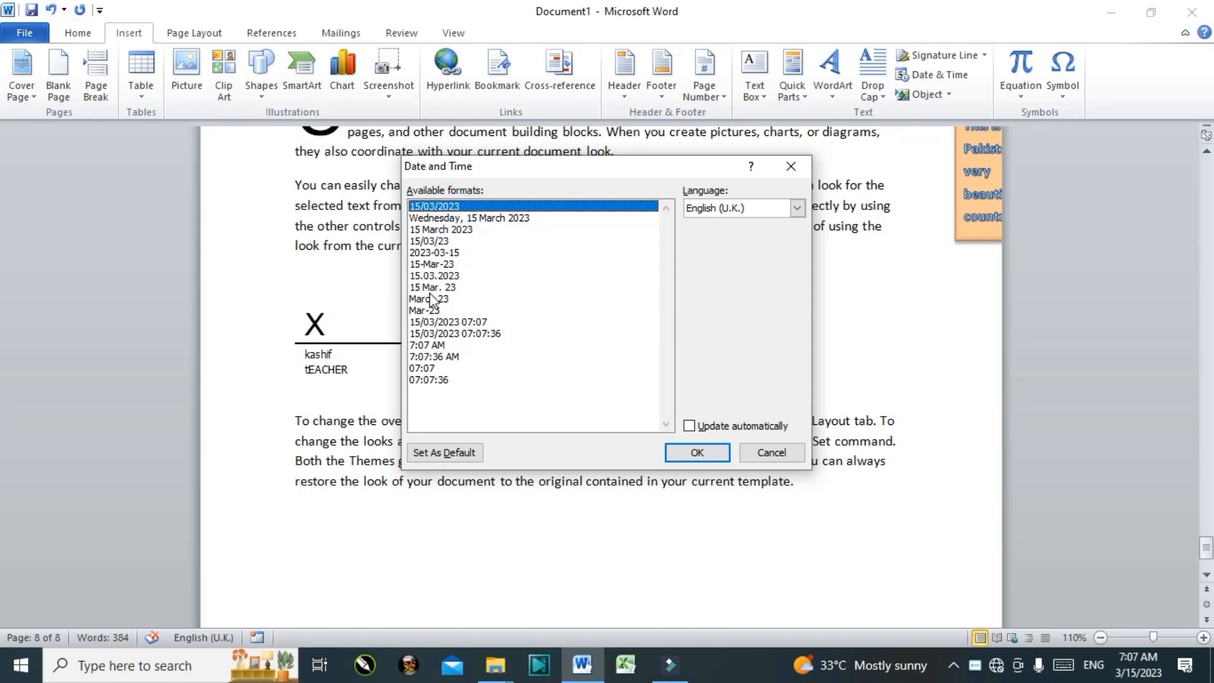
pyautogui.click(430, 273)
pyautogui.click(457, 230)
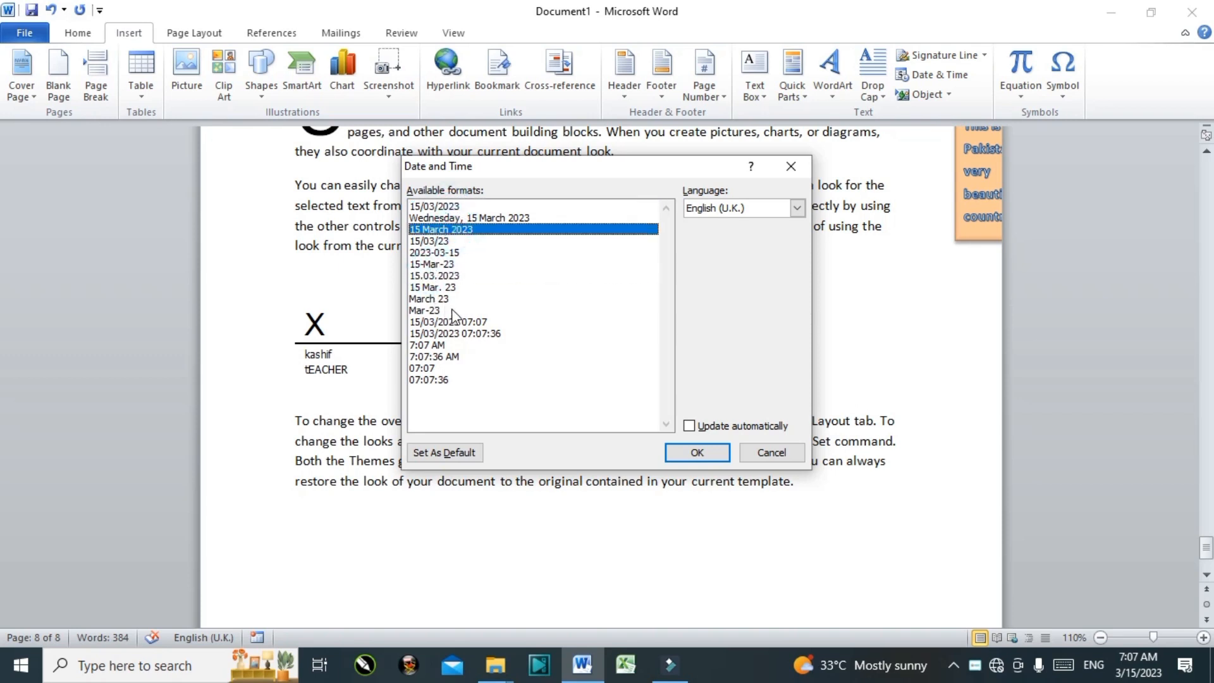
pyautogui.click(449, 299)
pyautogui.click(451, 321)
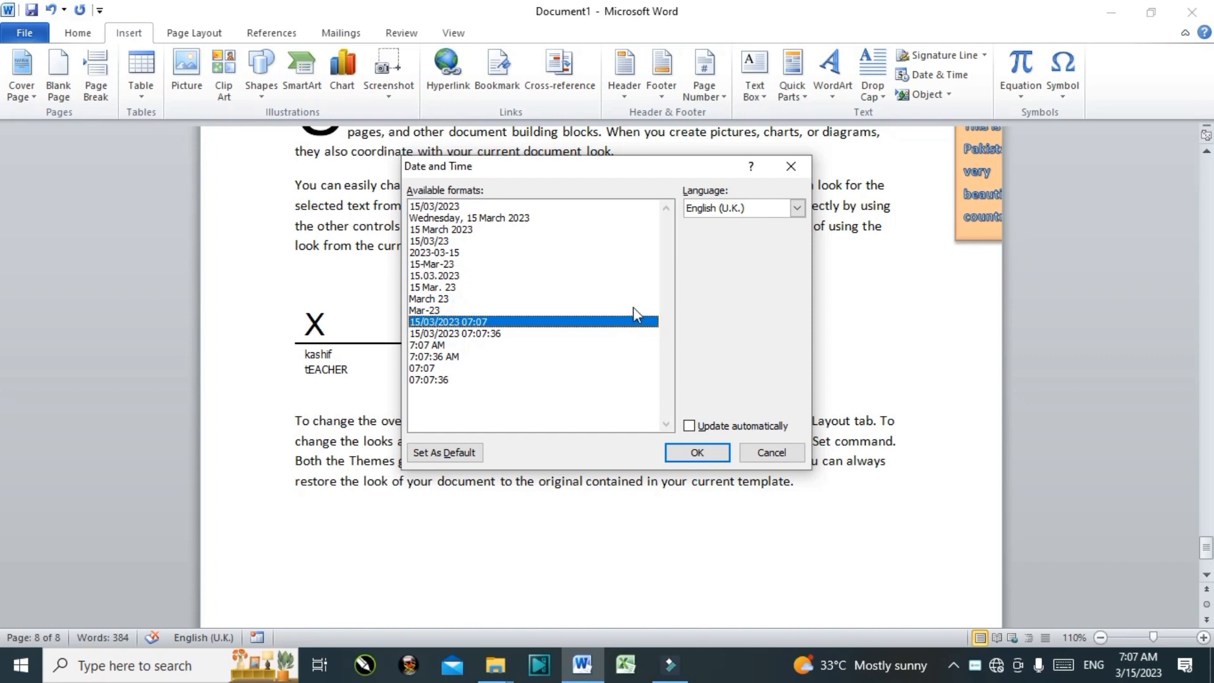
# Step: Insert the date in 15/03/2023 07:07 format, set to update automatically
pyautogui.click(466, 277)
pyautogui.click(457, 321)
pyautogui.click(453, 333)
pyautogui.click(454, 277)
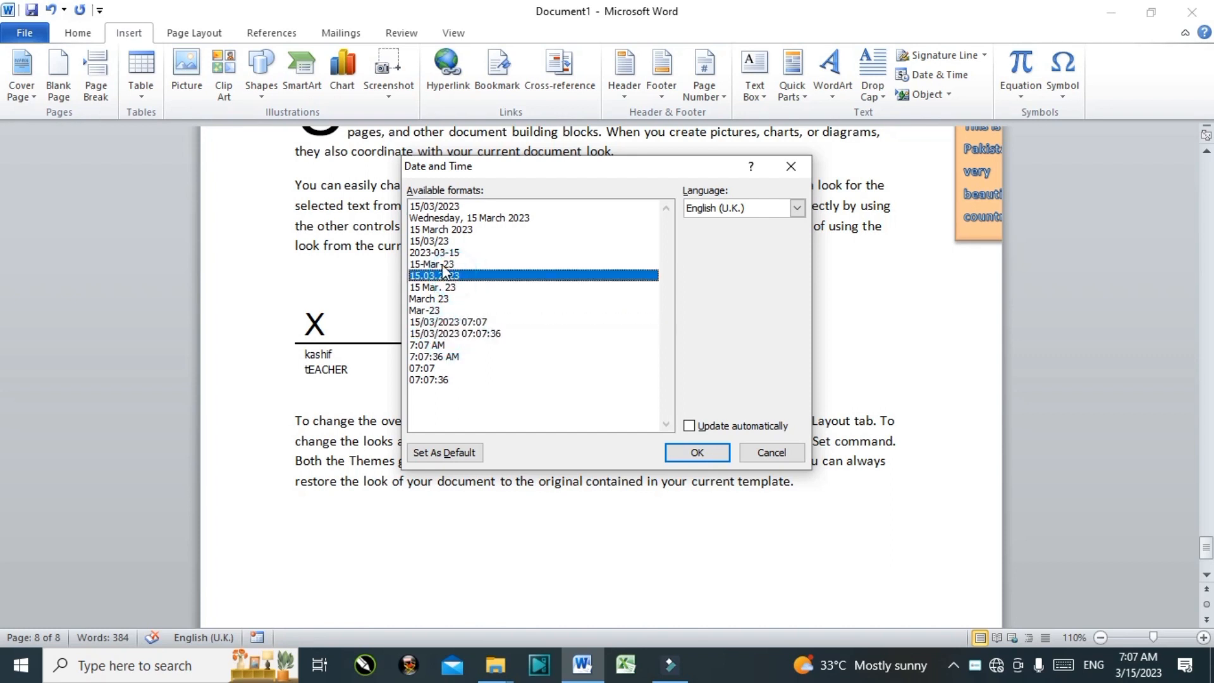
pyautogui.click(443, 264)
pyautogui.click(442, 311)
pyautogui.click(438, 324)
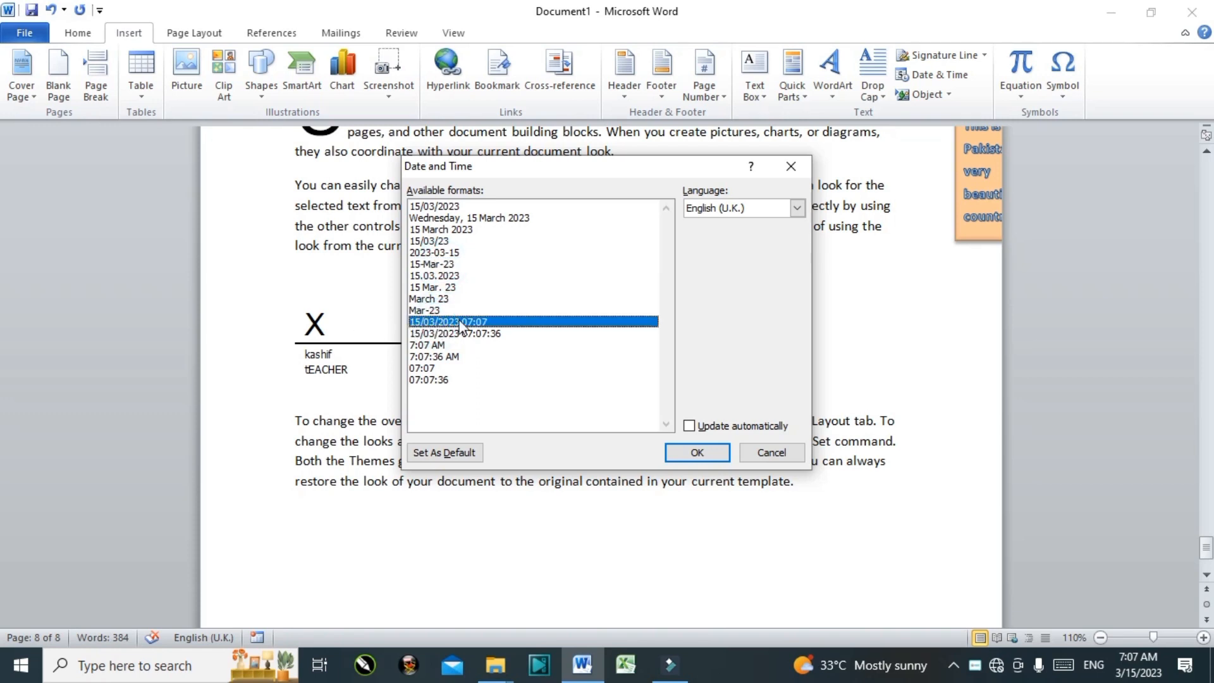
pyautogui.click(691, 427)
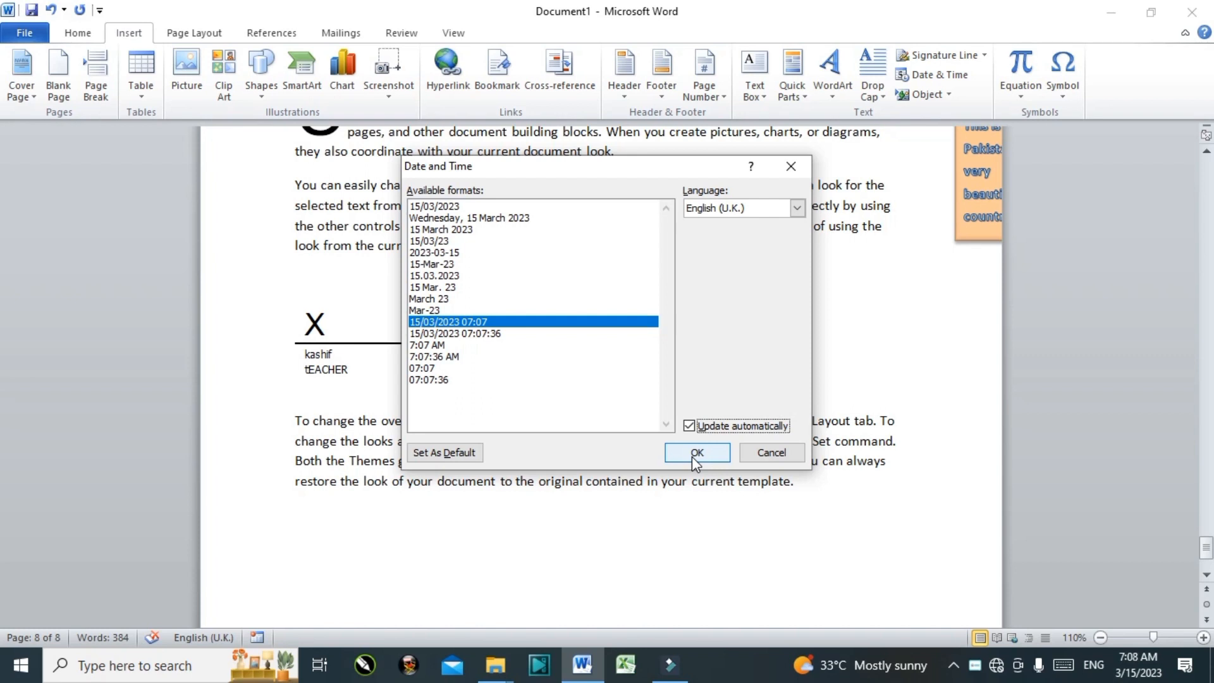
pyautogui.click(696, 453)
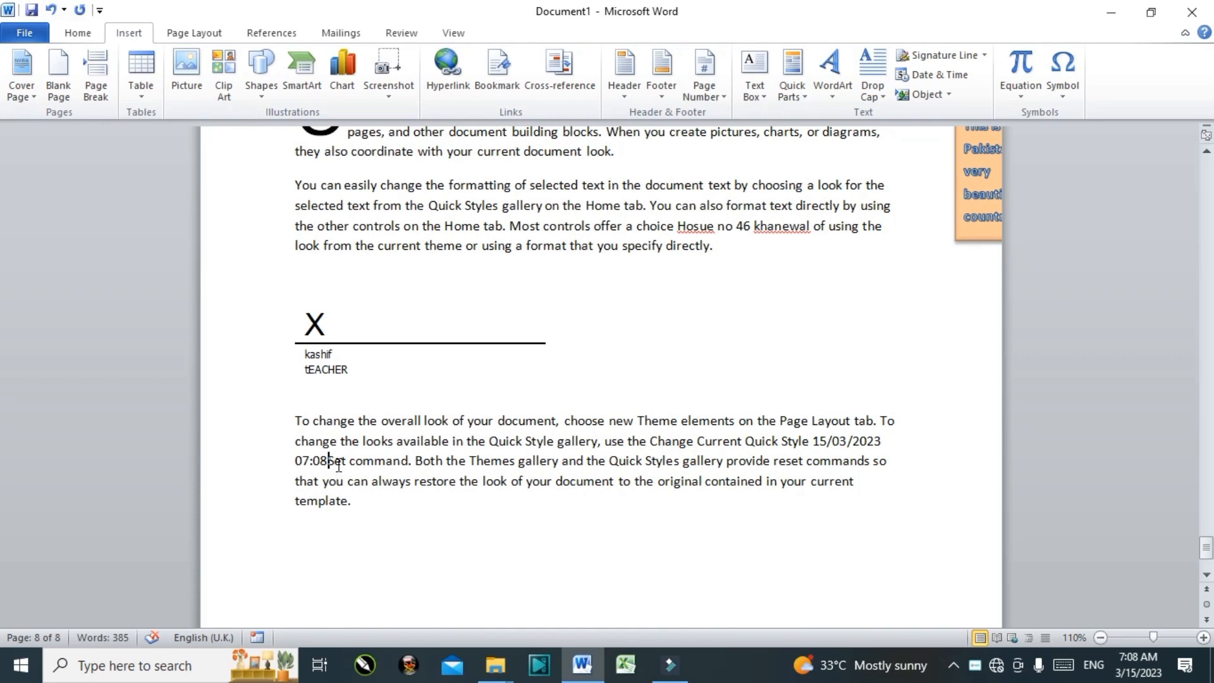
# Step: Refresh the date field so it shows 15/03/2023 07:08
pyautogui.click(833, 441)
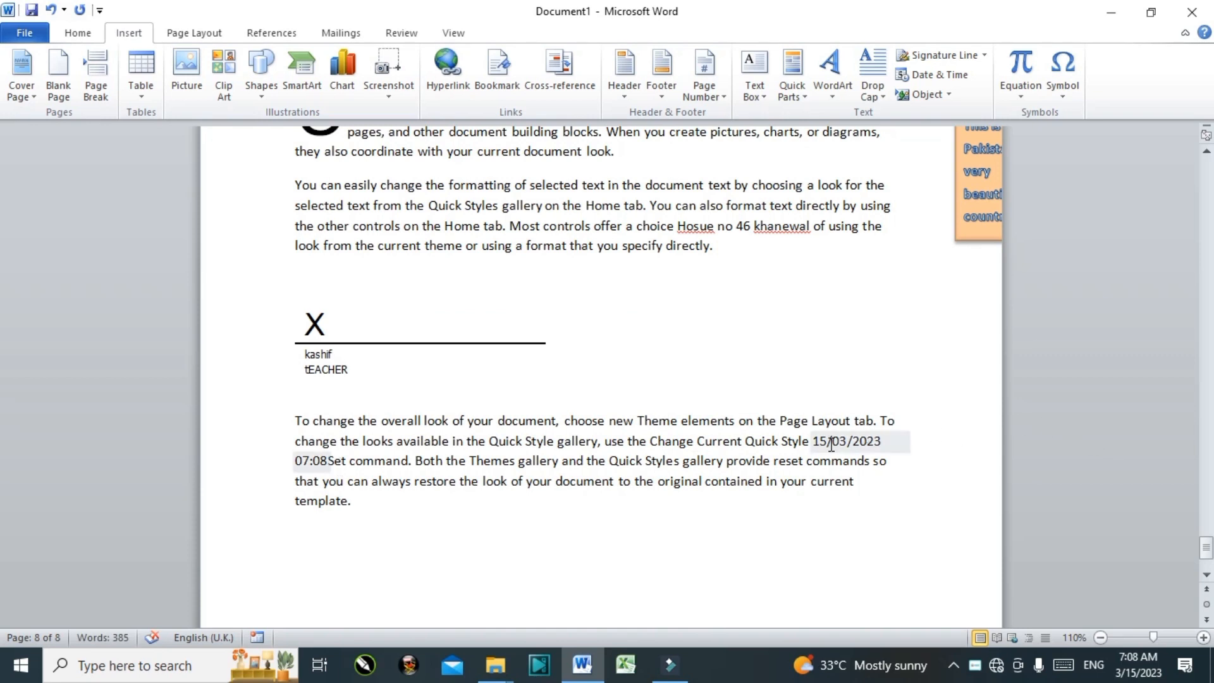
pyautogui.click(688, 496)
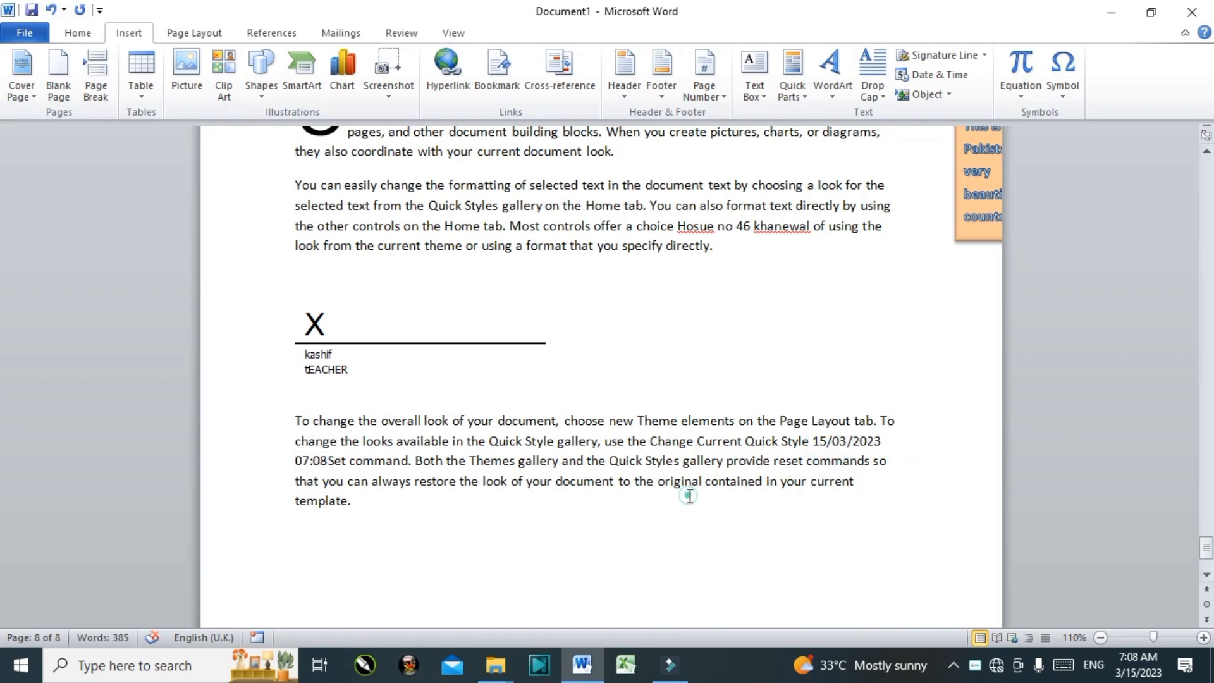
pyautogui.click(824, 441)
pyautogui.click(840, 418)
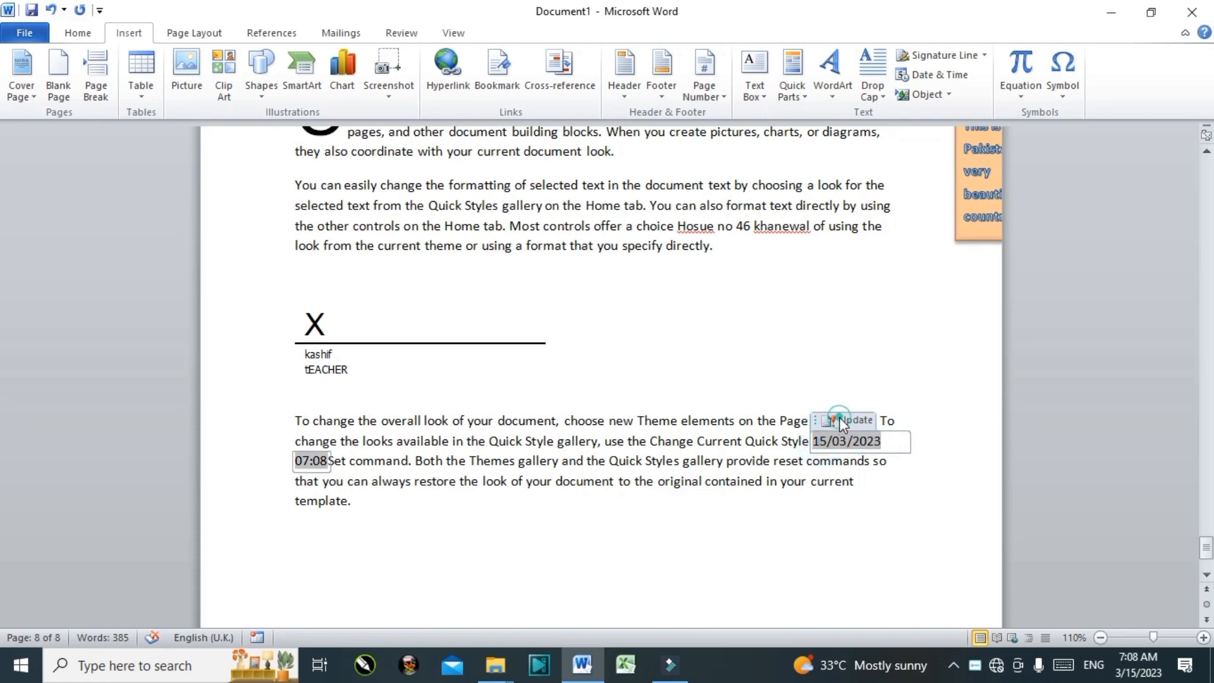
pyautogui.click(683, 500)
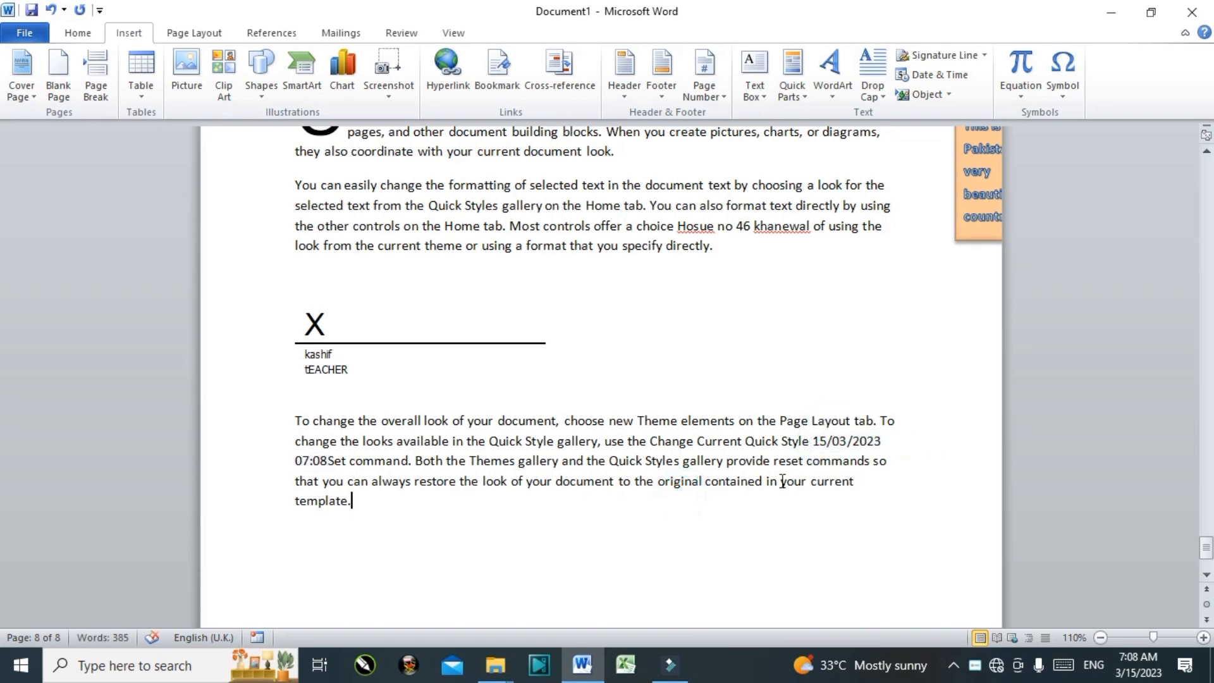
# Step: Embed an Excel 97-2003 worksheet object, displayed as an icon
pyautogui.click(921, 92)
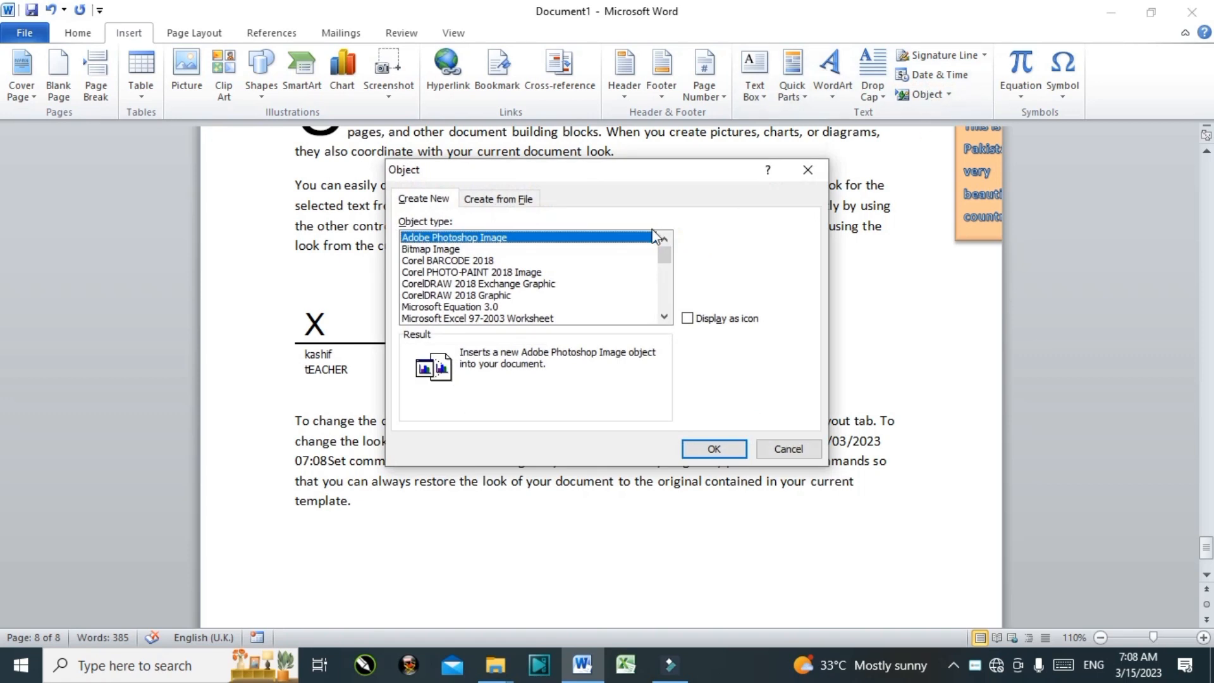
pyautogui.scroll(-2, 658, 273)
pyautogui.click(544, 284)
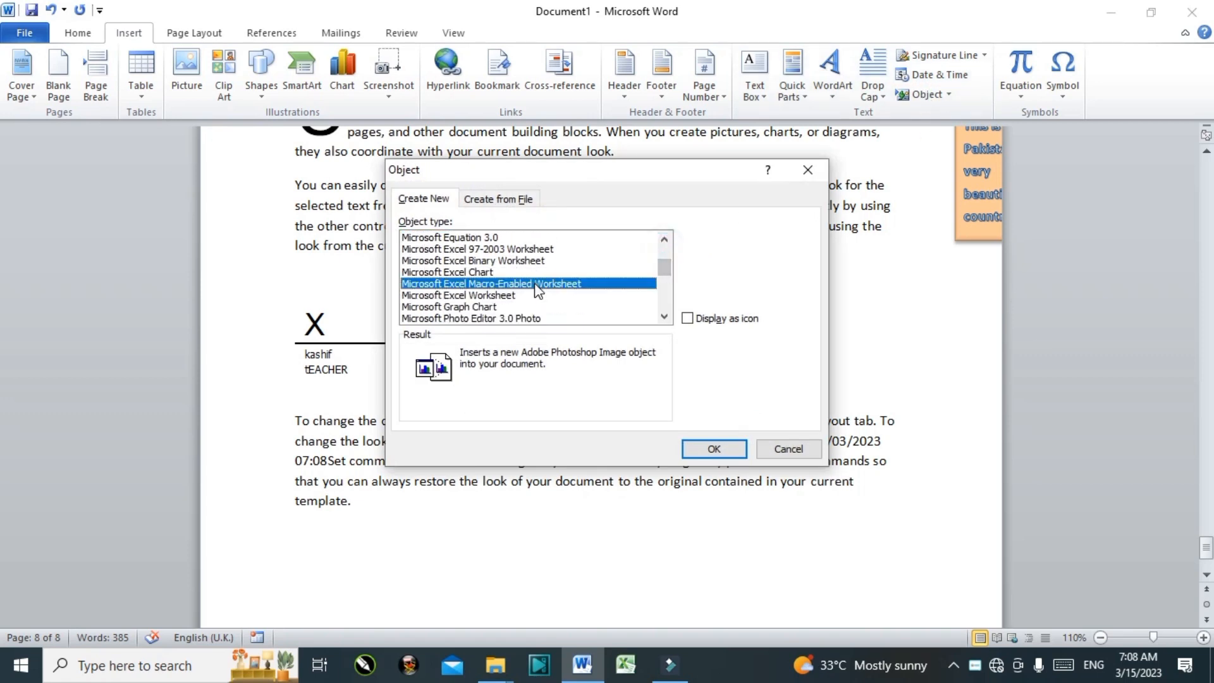
pyautogui.click(532, 264)
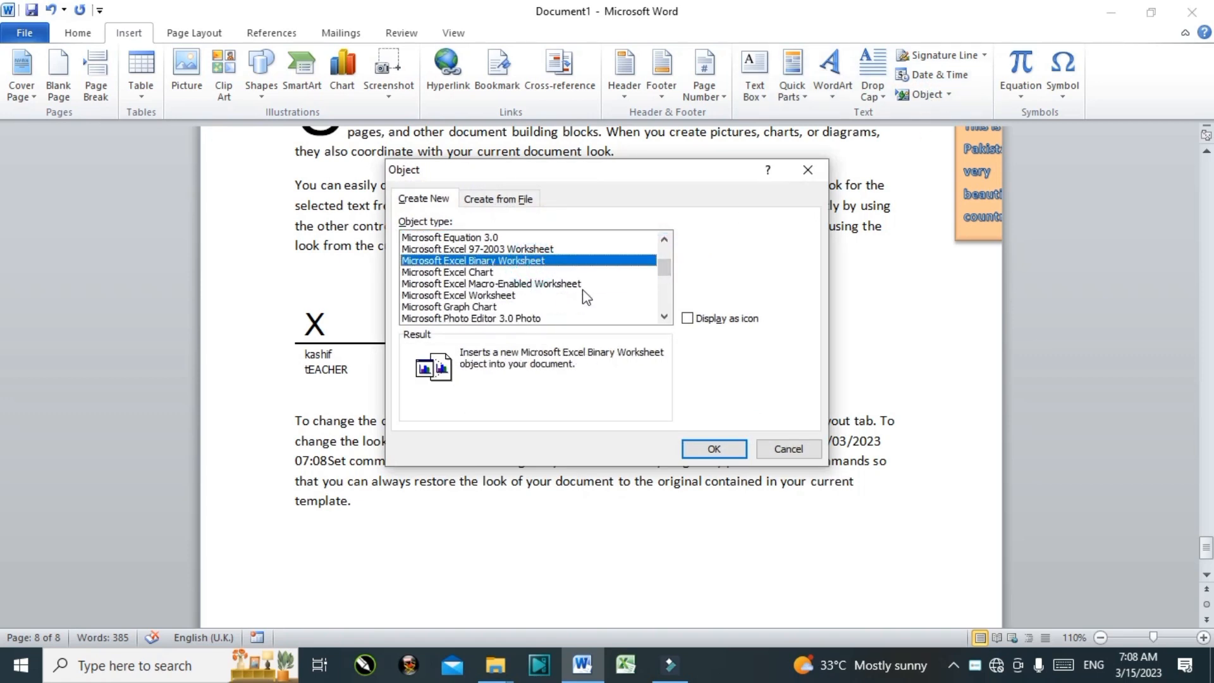
pyautogui.click(688, 320)
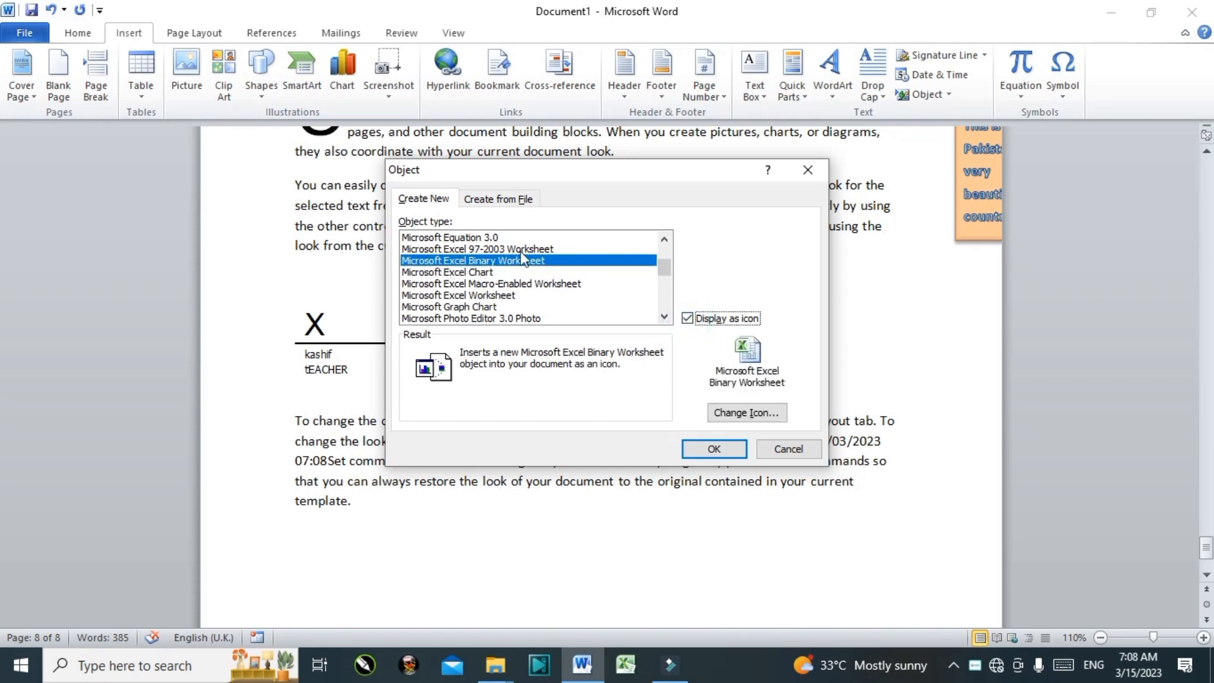
pyautogui.click(540, 249)
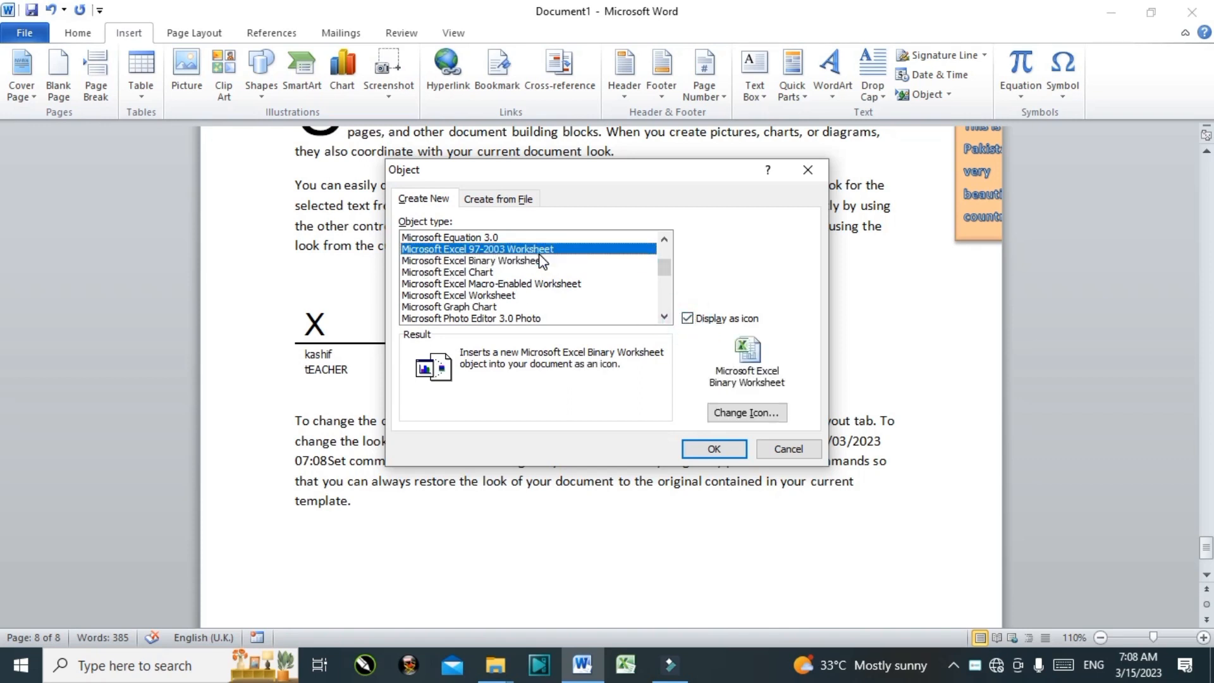
pyautogui.click(689, 321)
pyautogui.click(689, 320)
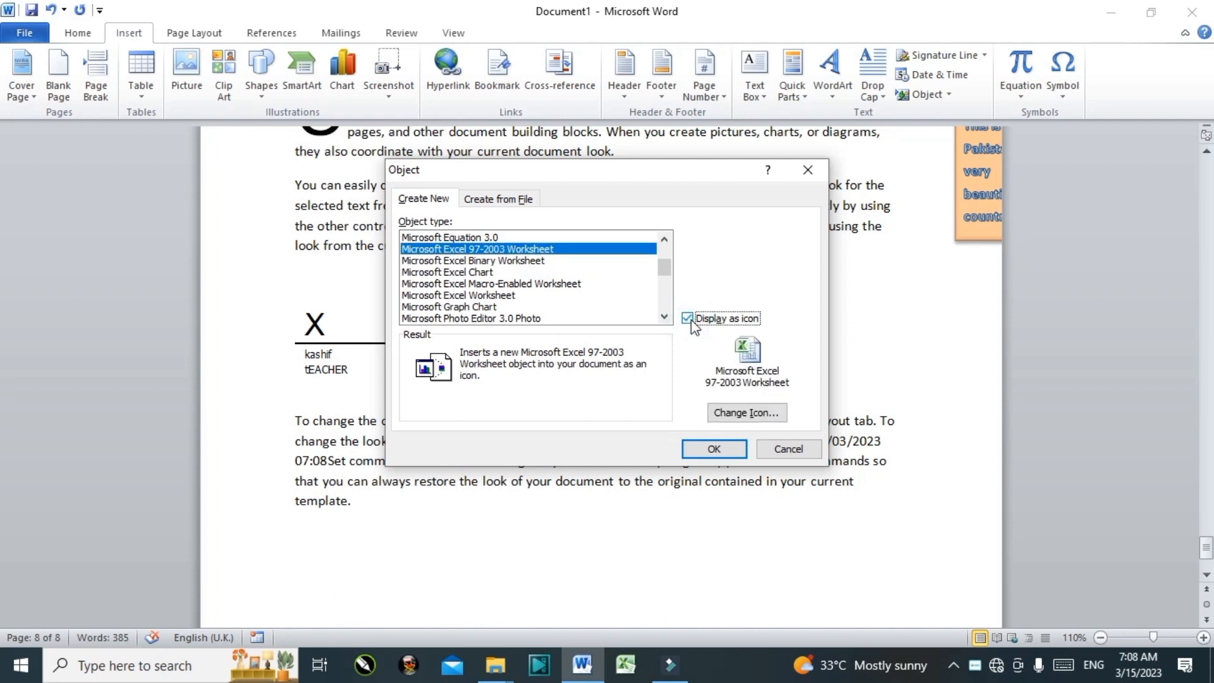
pyautogui.click(727, 450)
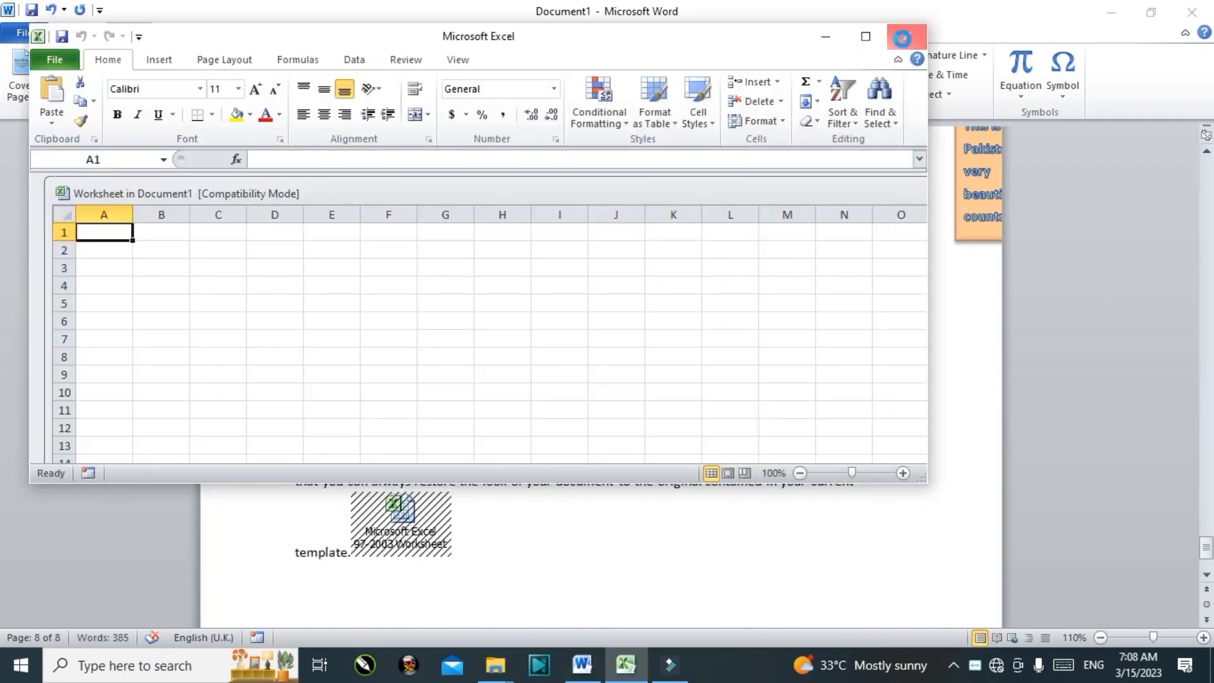
# Step: Close the worksheet window, then select and delete the embedded Excel object
pyautogui.click(903, 38)
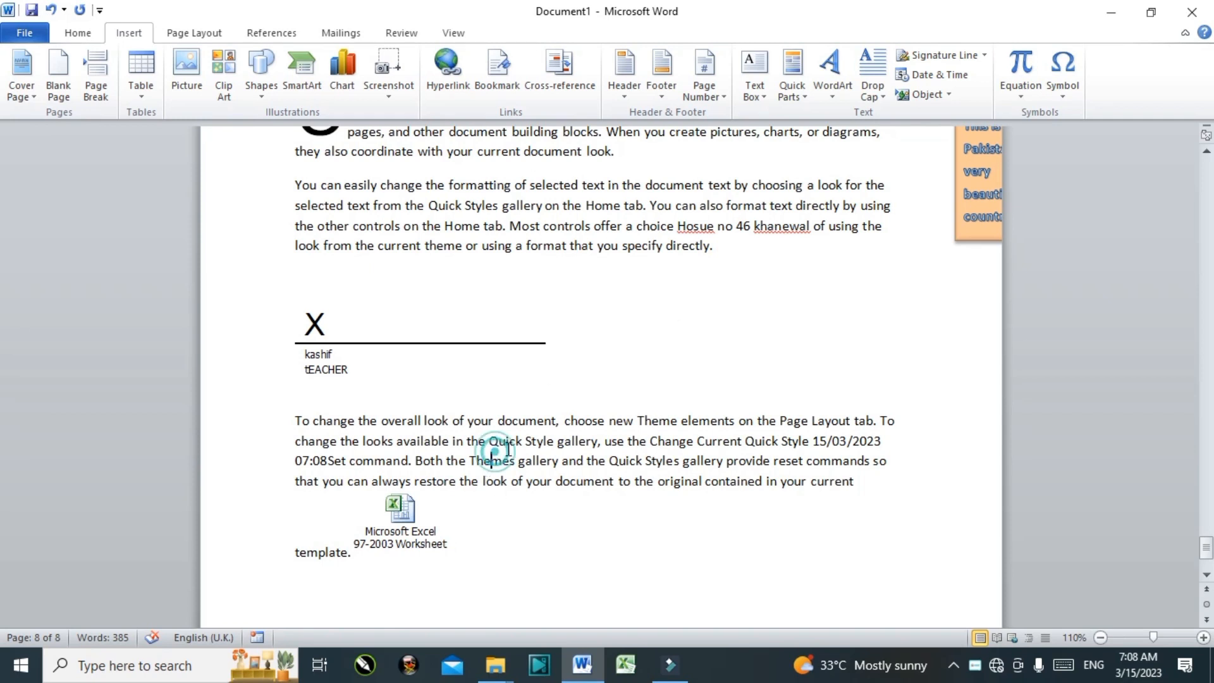
pyautogui.click(394, 515)
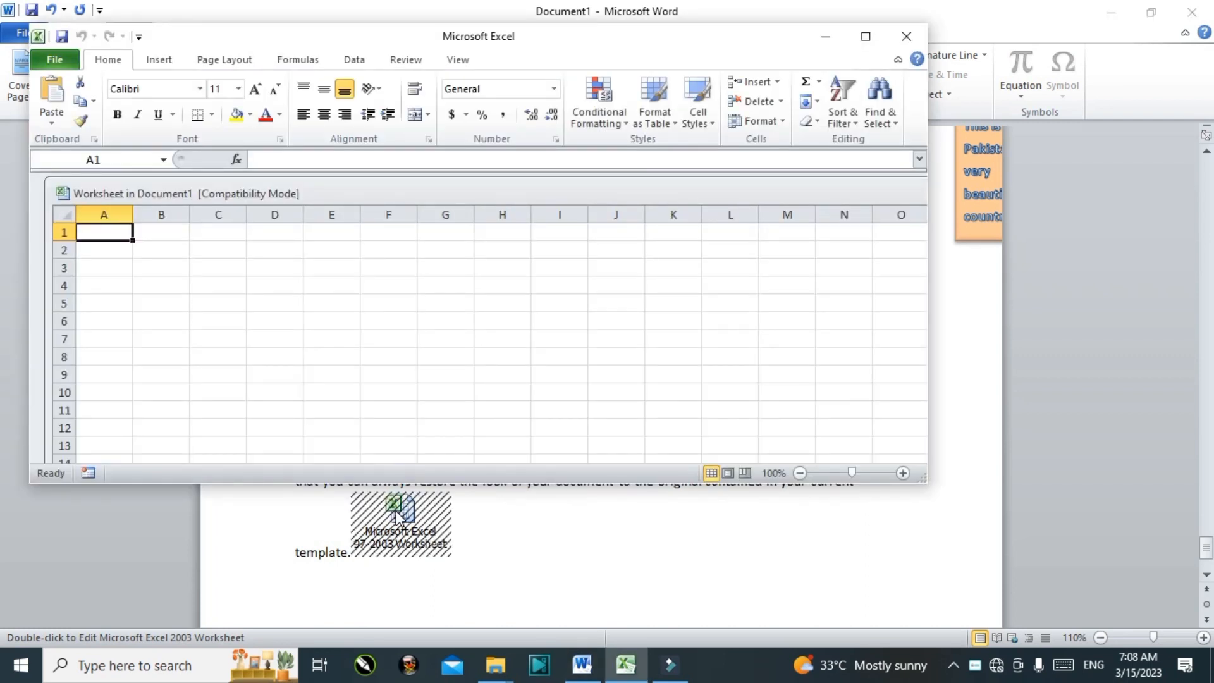
pyautogui.click(907, 36)
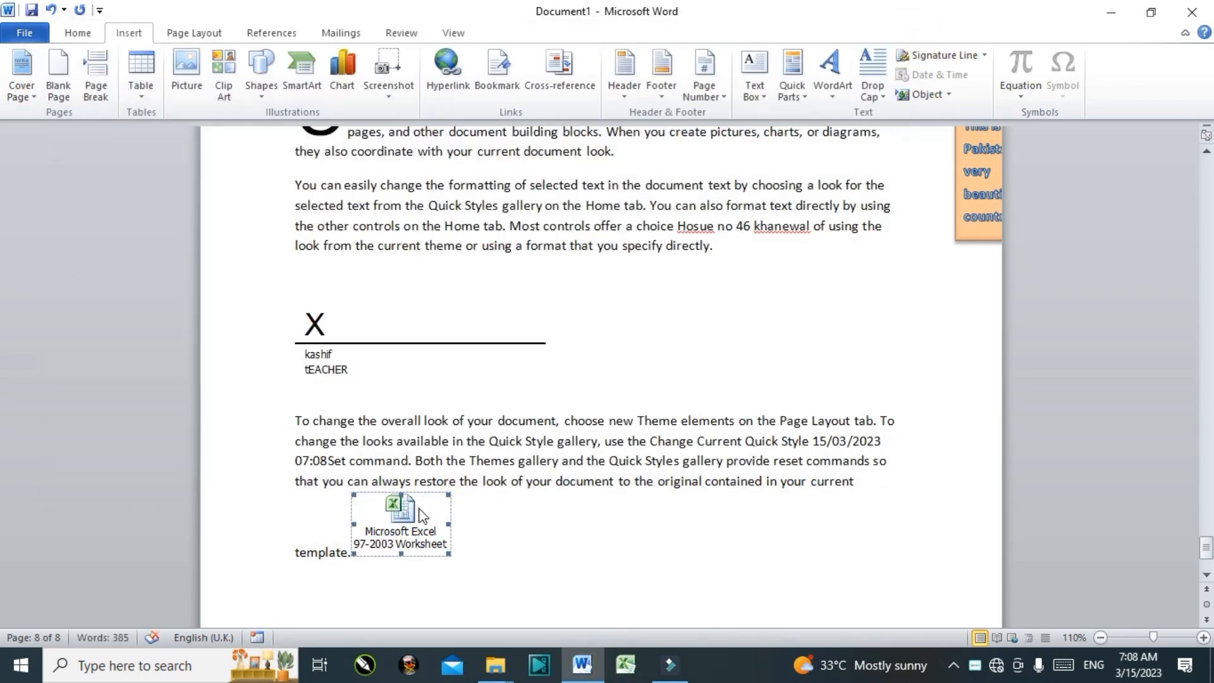
pyautogui.press('Delete')
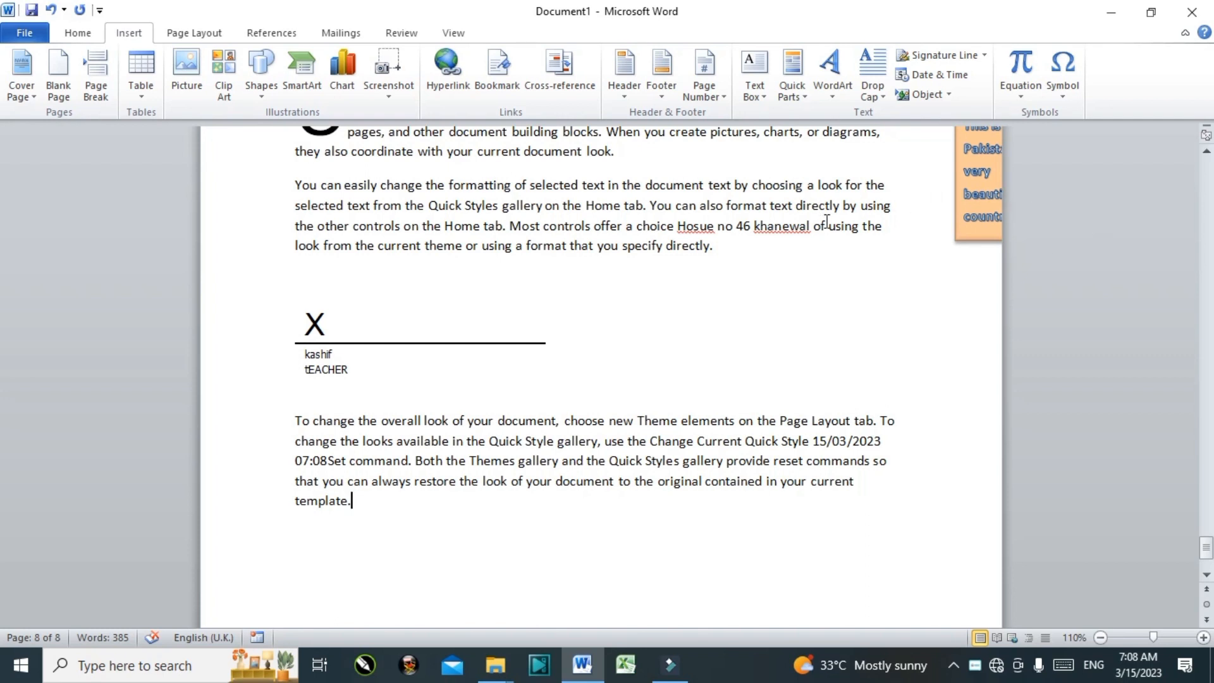
# Step: Insert the Expansion of a Sum equation below the signature line
pyautogui.click(741, 389)
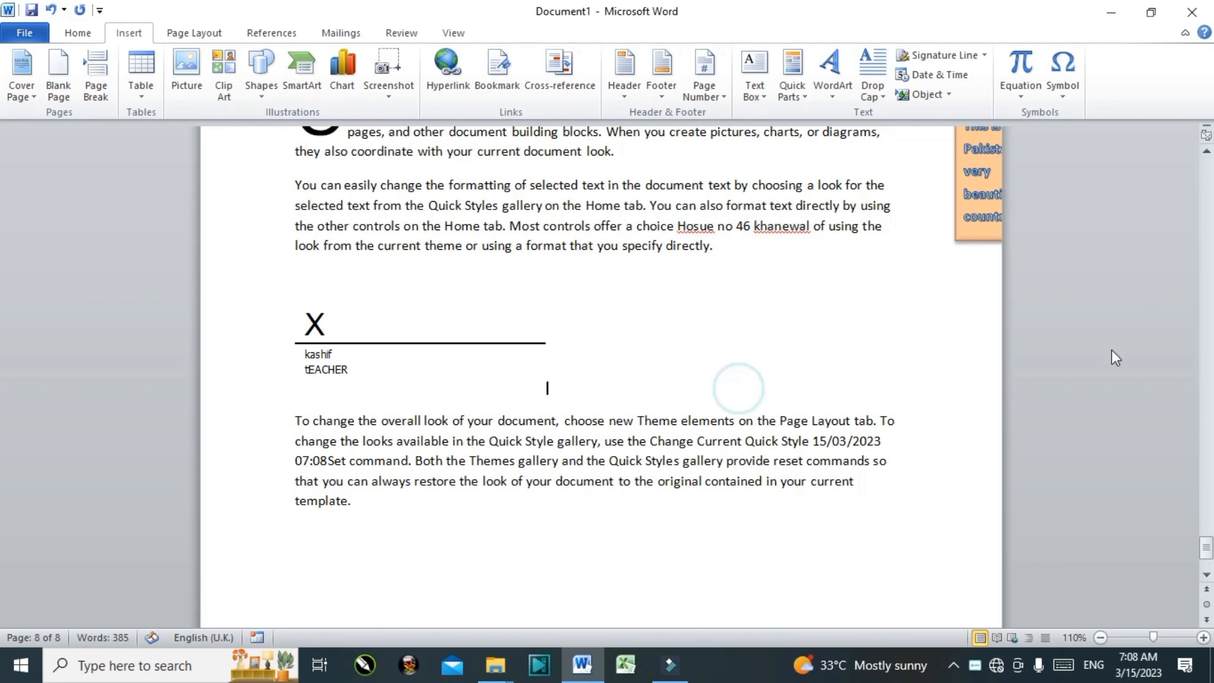
pyautogui.click(1022, 96)
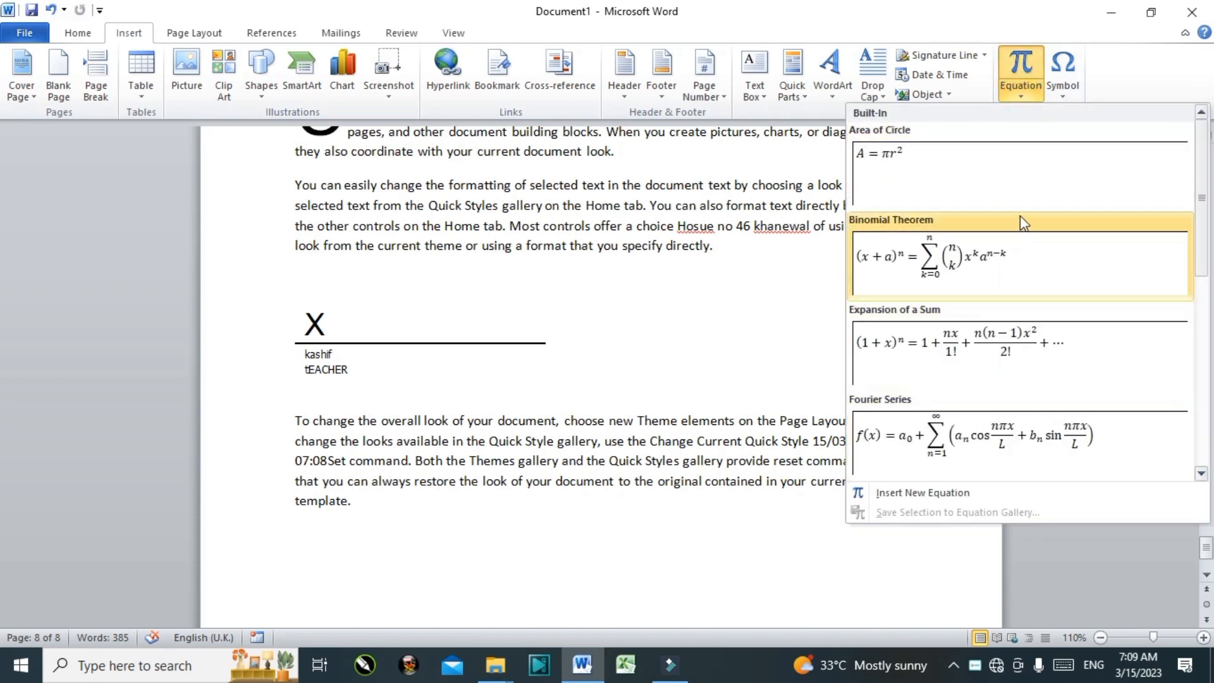
pyautogui.click(1008, 356)
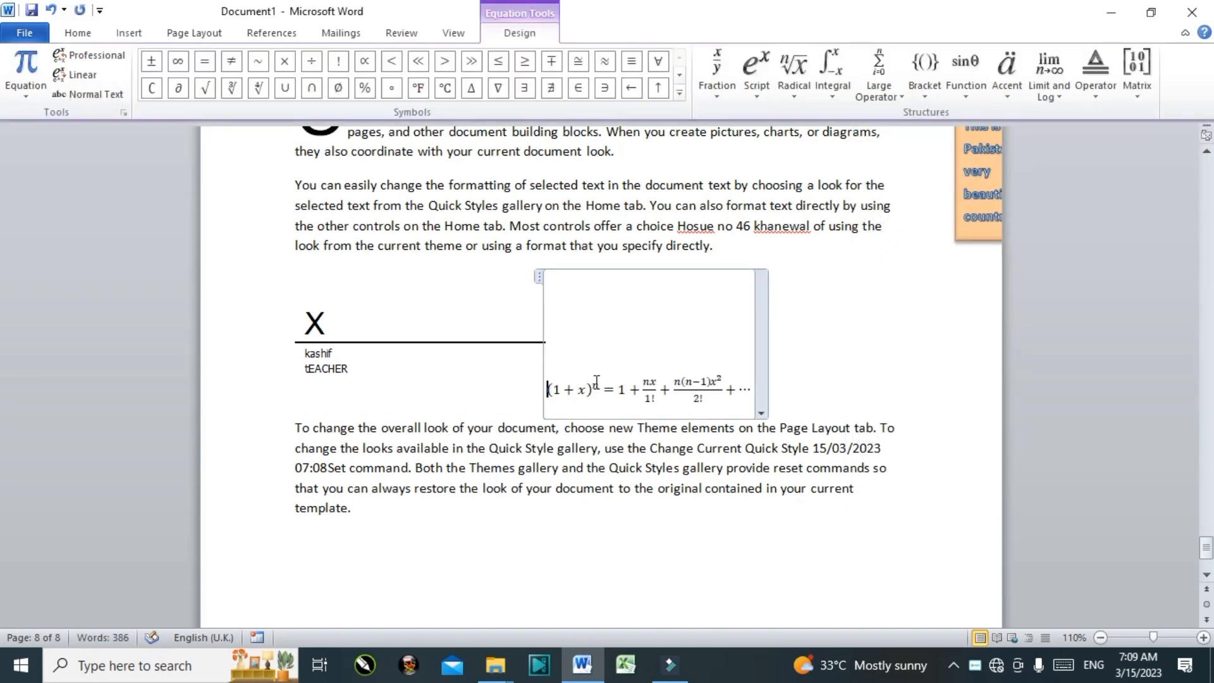
# Step: Change the equation's exponent to M and the first numerator's x to K
pyautogui.click(589, 386)
pyautogui.press('Right')
pyautogui.write('M')
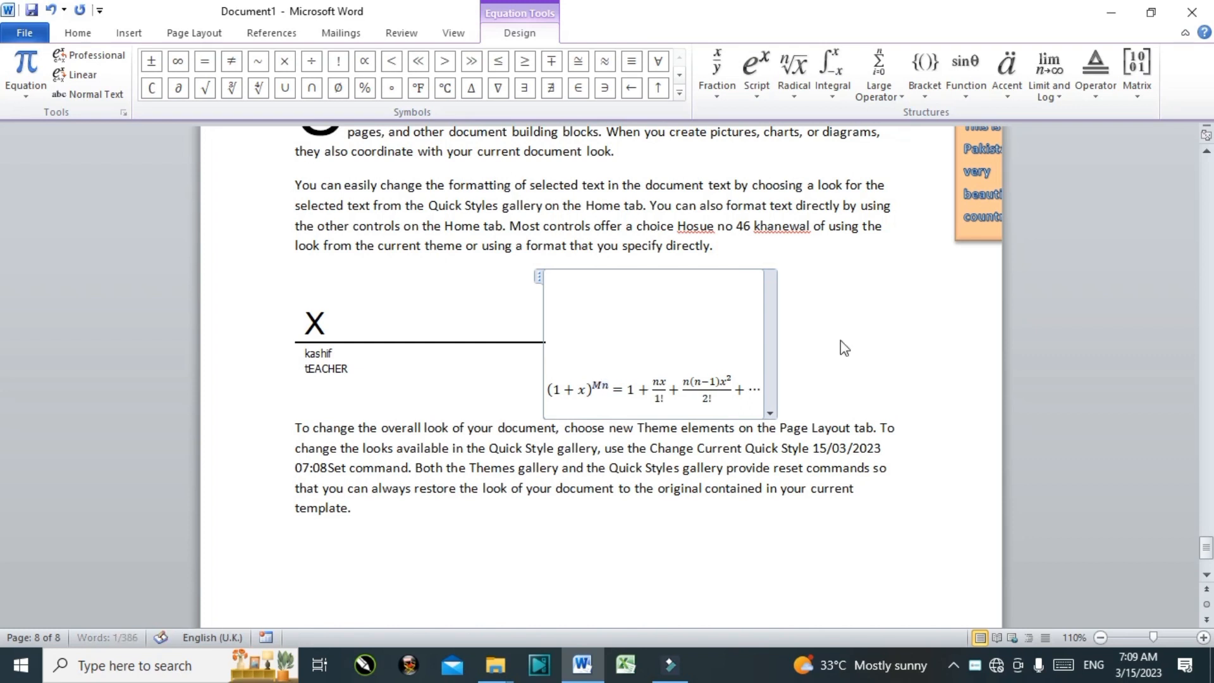
pyautogui.press('Delete')
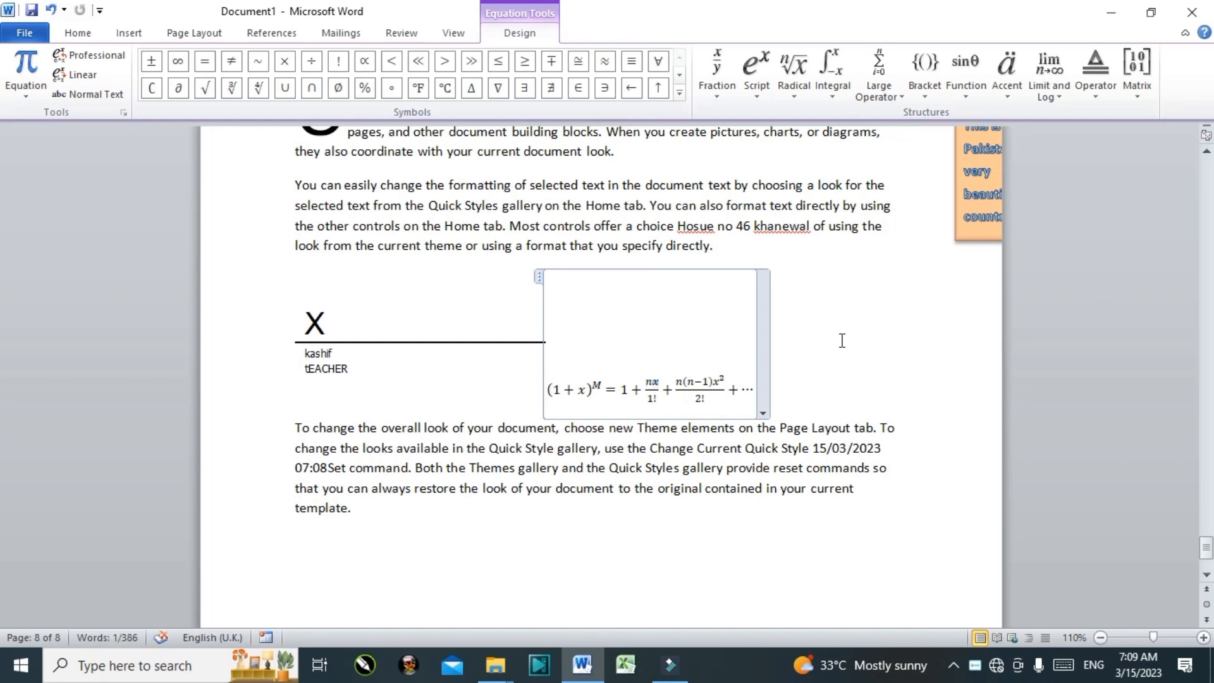
pyautogui.press('Right')
pyautogui.hotkey('shift', 'Left')
pyautogui.write('K')
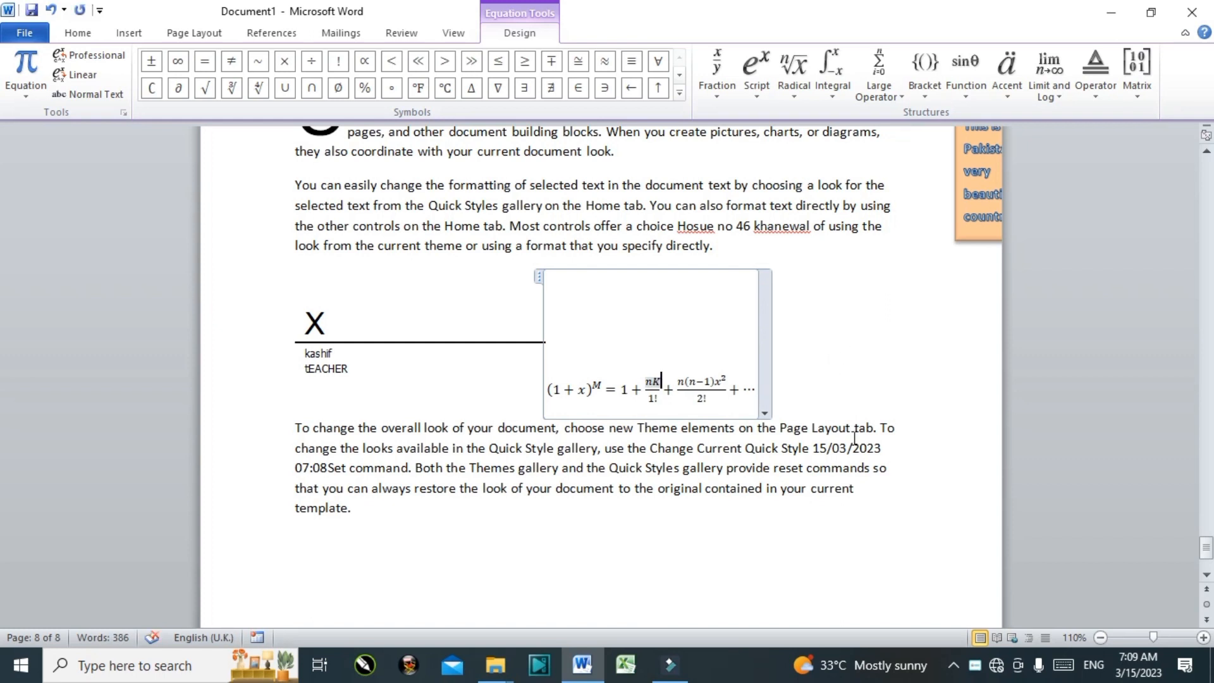
# Step: Reopen the equation and view the Limit and Log structures without inserting one
pyautogui.click(861, 521)
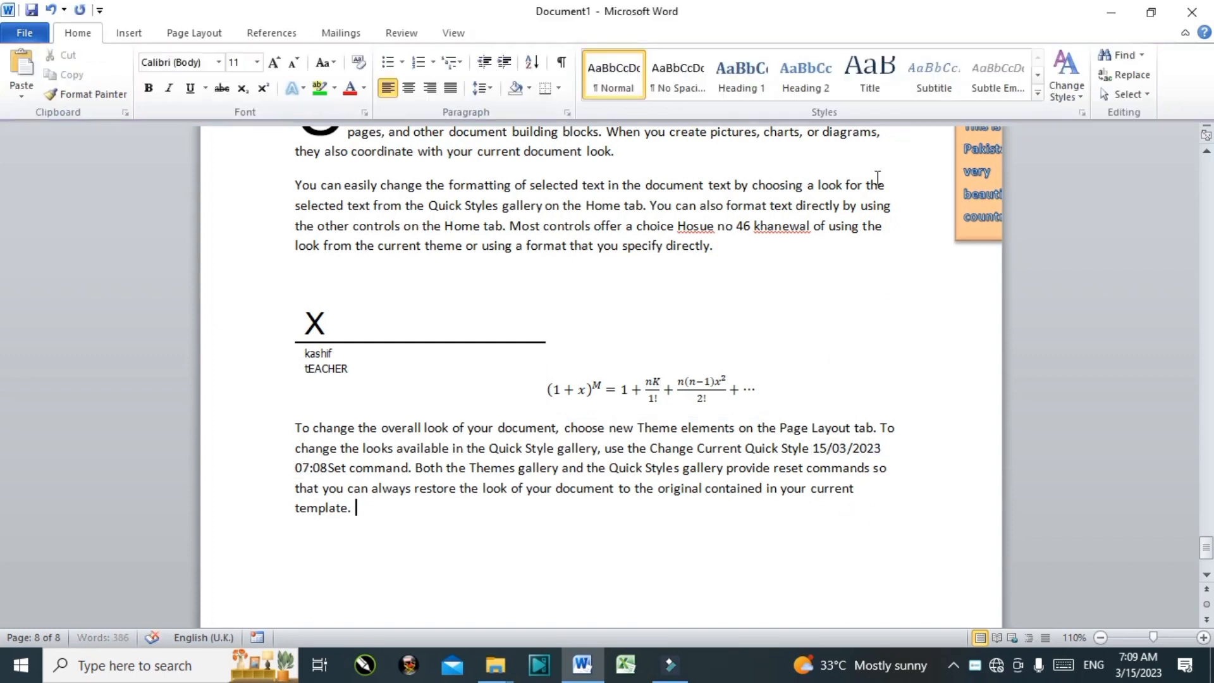
pyautogui.click(715, 371)
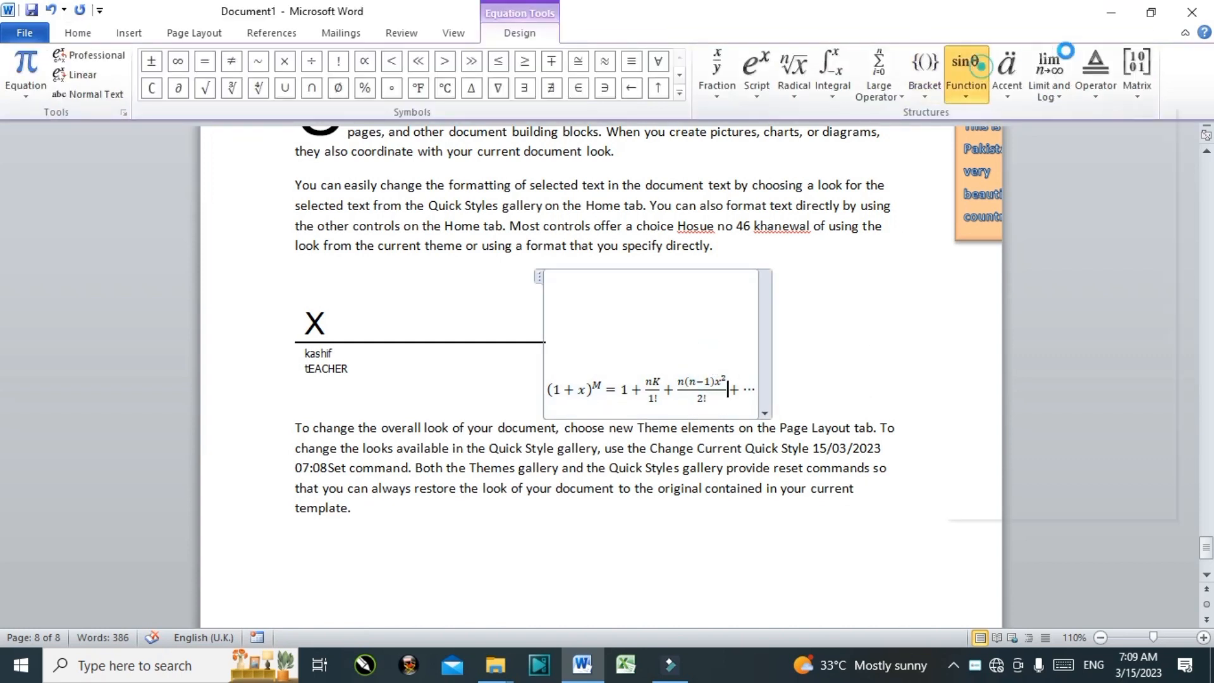
pyautogui.click(1065, 50)
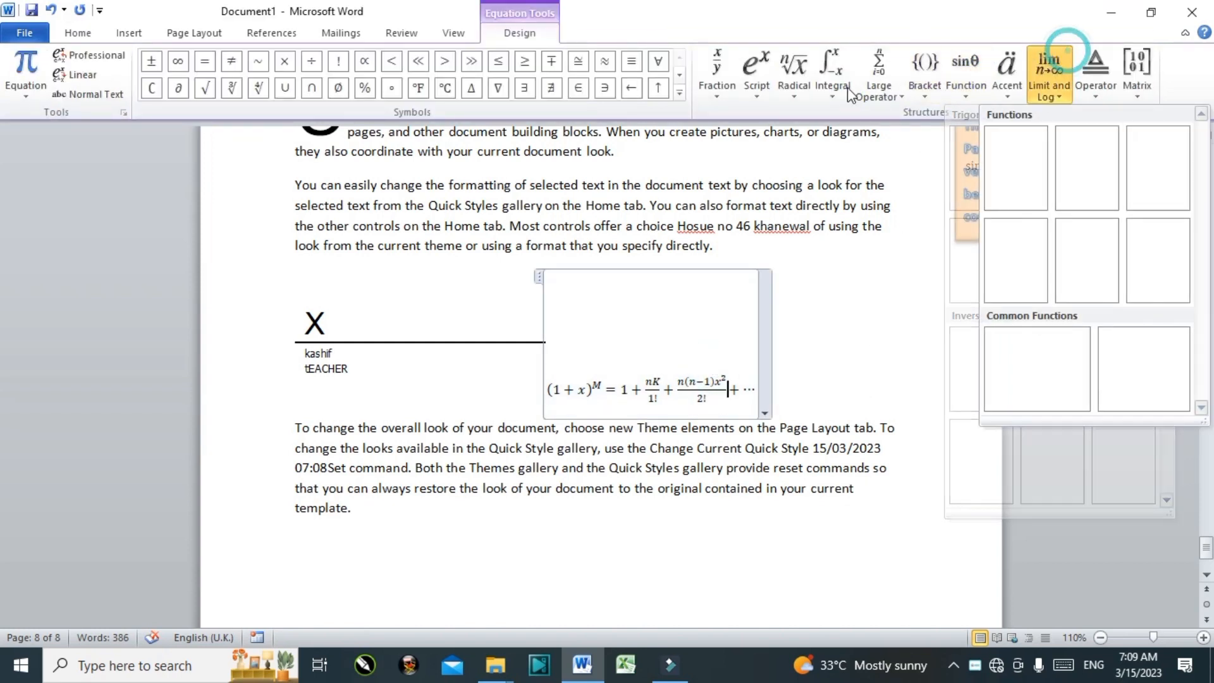
pyautogui.click(642, 454)
pyautogui.click(642, 454)
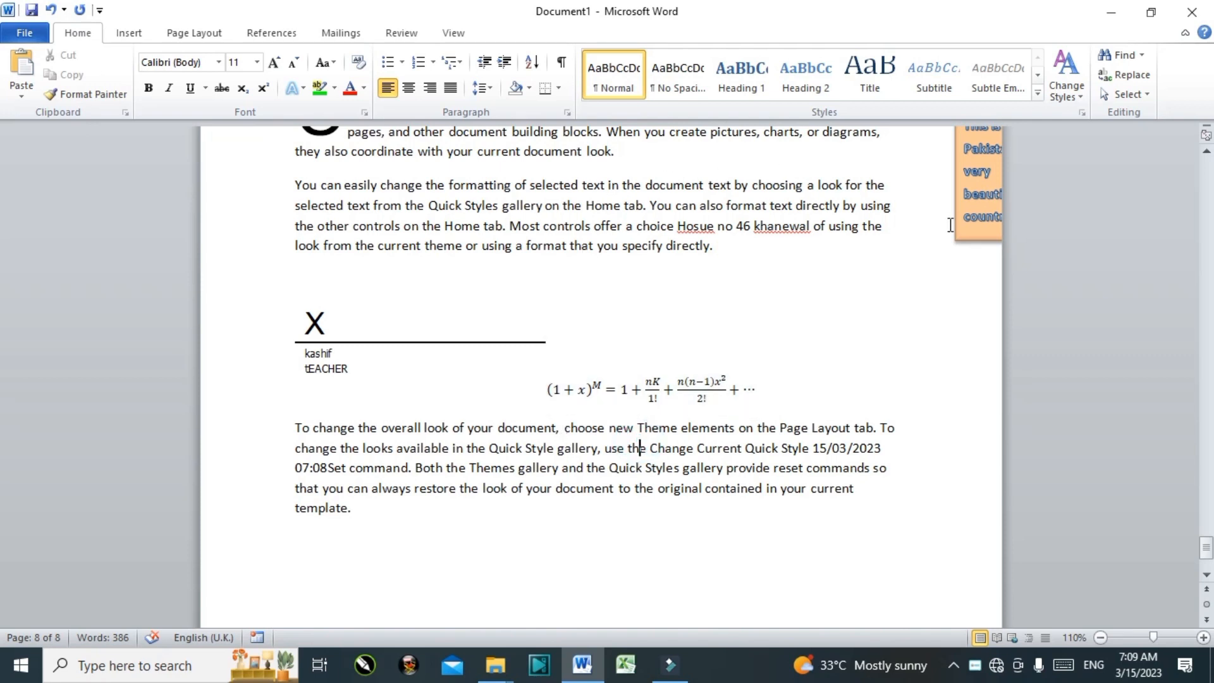
# Step: Open the full Symbol dialog and move it aside so the text stays visible
pyautogui.click(129, 33)
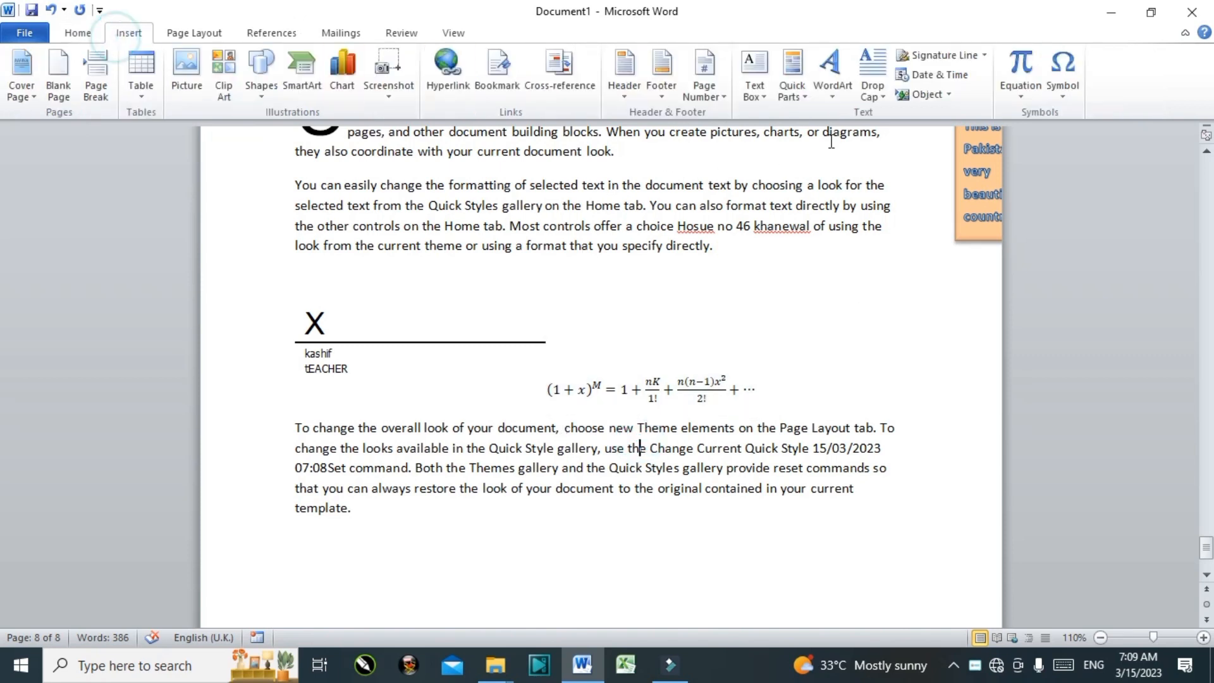
pyautogui.click(1065, 77)
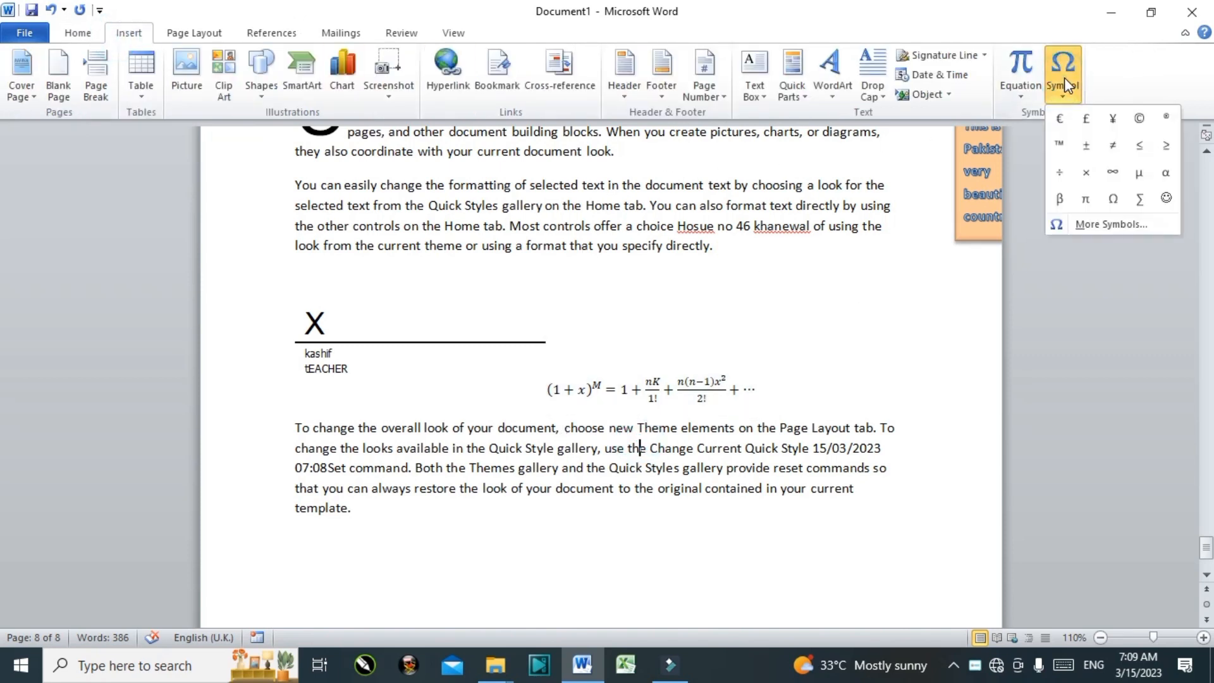
pyautogui.click(1114, 230)
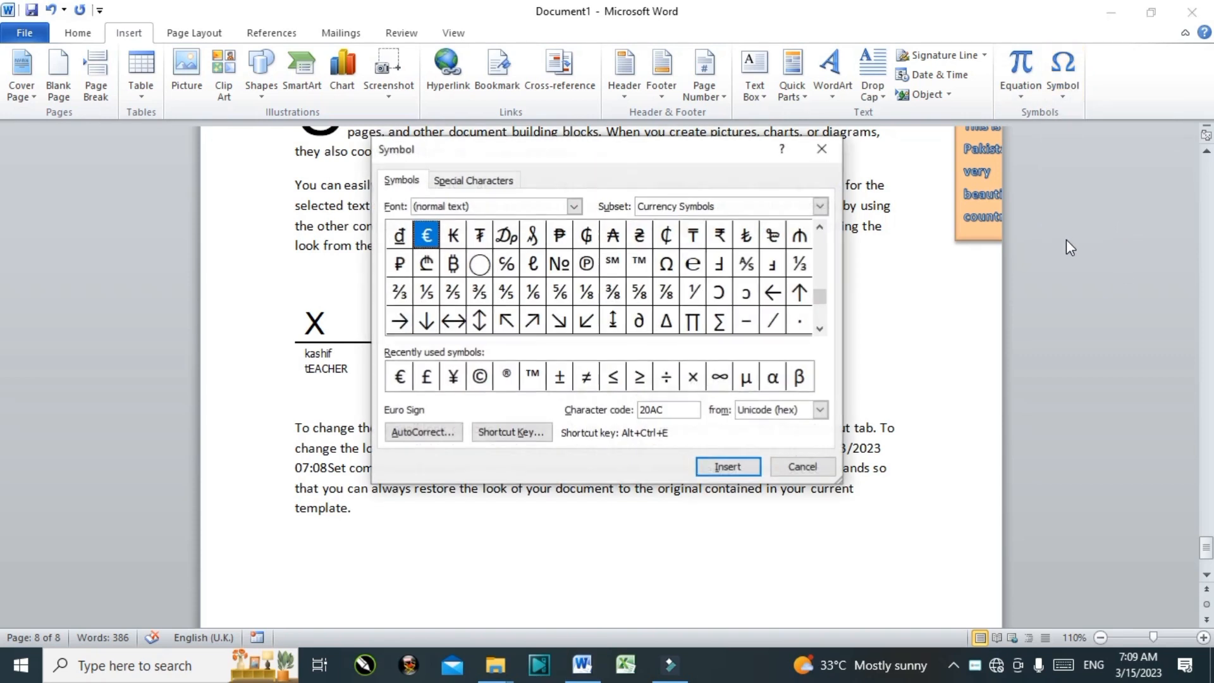
pyautogui.moveTo(603, 155); pyautogui.dragTo(1000, 148)
# Step: Insert two Austral signs from the currency symbols into the word 'the'
pyautogui.click(957, 288)
pyautogui.click(983, 231)
pyautogui.click(876, 231)
pyautogui.click(903, 231)
pyautogui.click(900, 262)
pyautogui.click(904, 288)
pyautogui.click(983, 288)
pyautogui.click(1038, 287)
pyautogui.click(1064, 287)
pyautogui.click(1116, 232)
pyautogui.click(1006, 230)
pyautogui.click(1124, 462)
pyautogui.click(1125, 463)
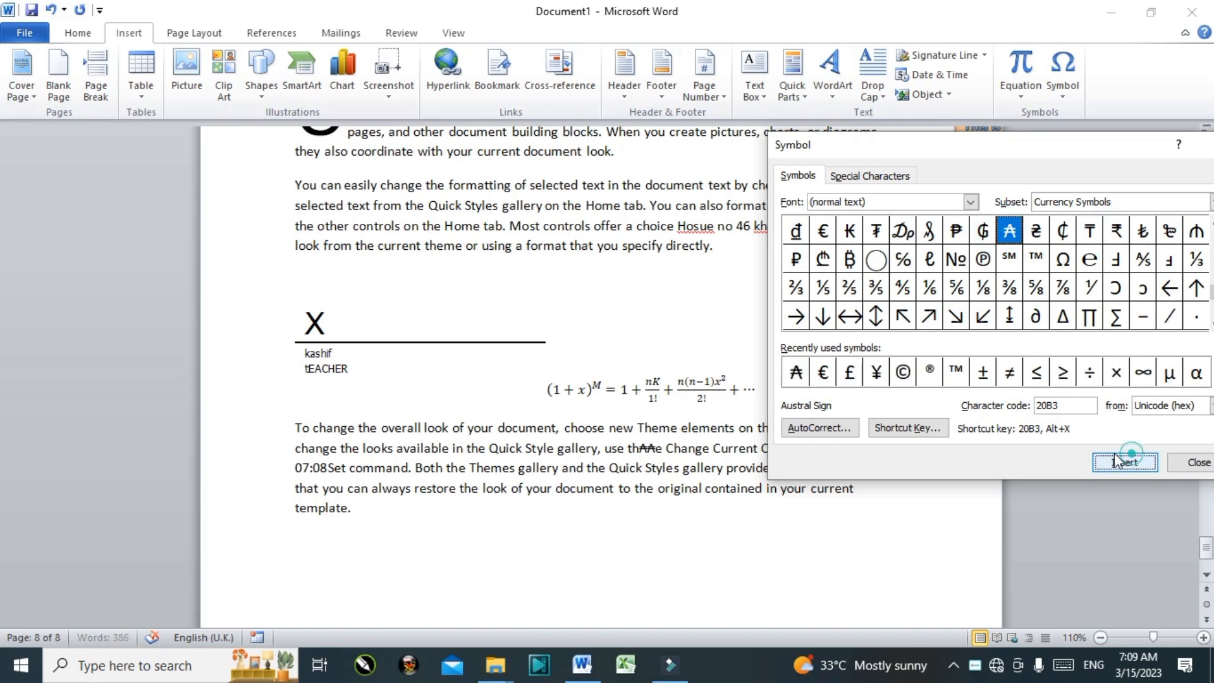
# Step: Insert seven © copyright signs right after the word 'restore'
pyautogui.click(451, 481)
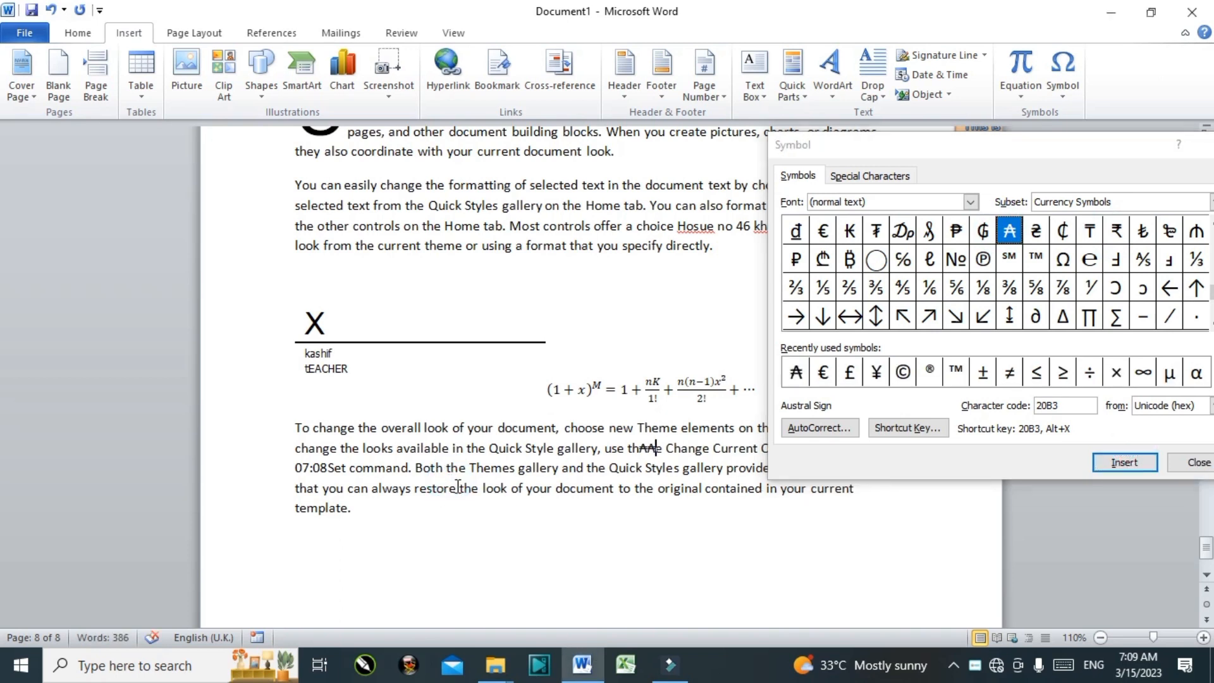
pyautogui.click(904, 372)
pyautogui.click(905, 372)
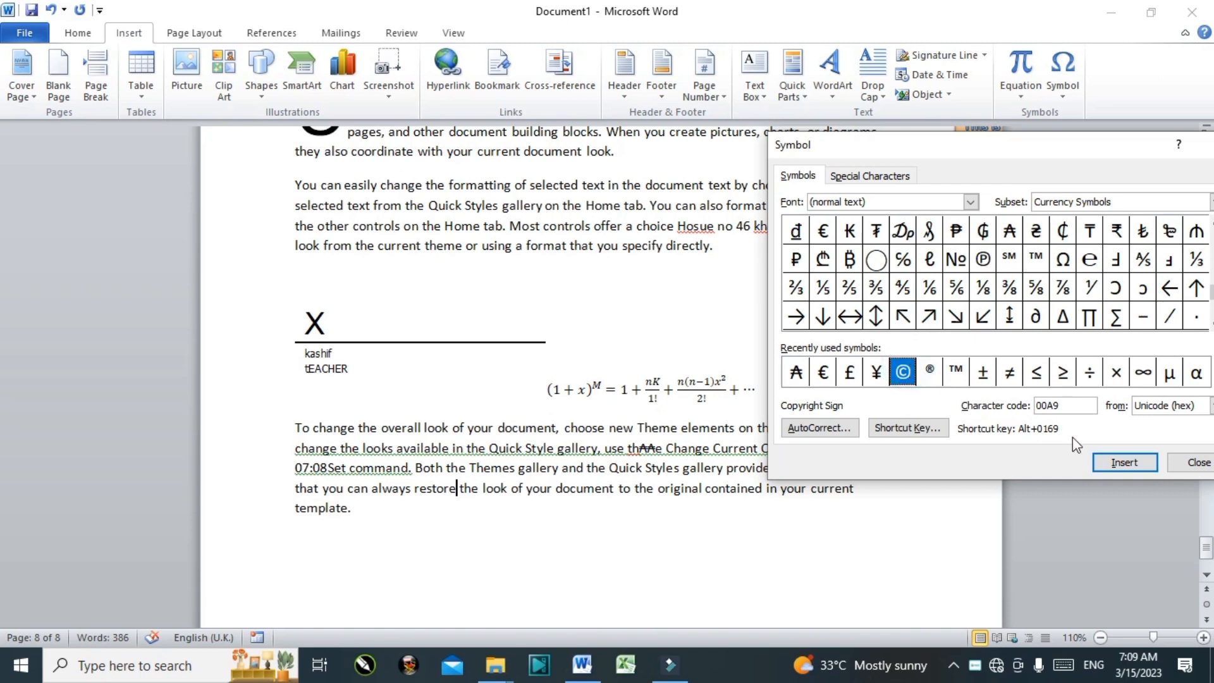
pyautogui.click(1125, 462)
pyautogui.click(1125, 462)
pyautogui.click(1125, 462)
pyautogui.click(1134, 462)
pyautogui.click(1134, 463)
pyautogui.click(1134, 462)
pyautogui.click(1135, 462)
pyautogui.click(1134, 462)
pyautogui.click(1134, 461)
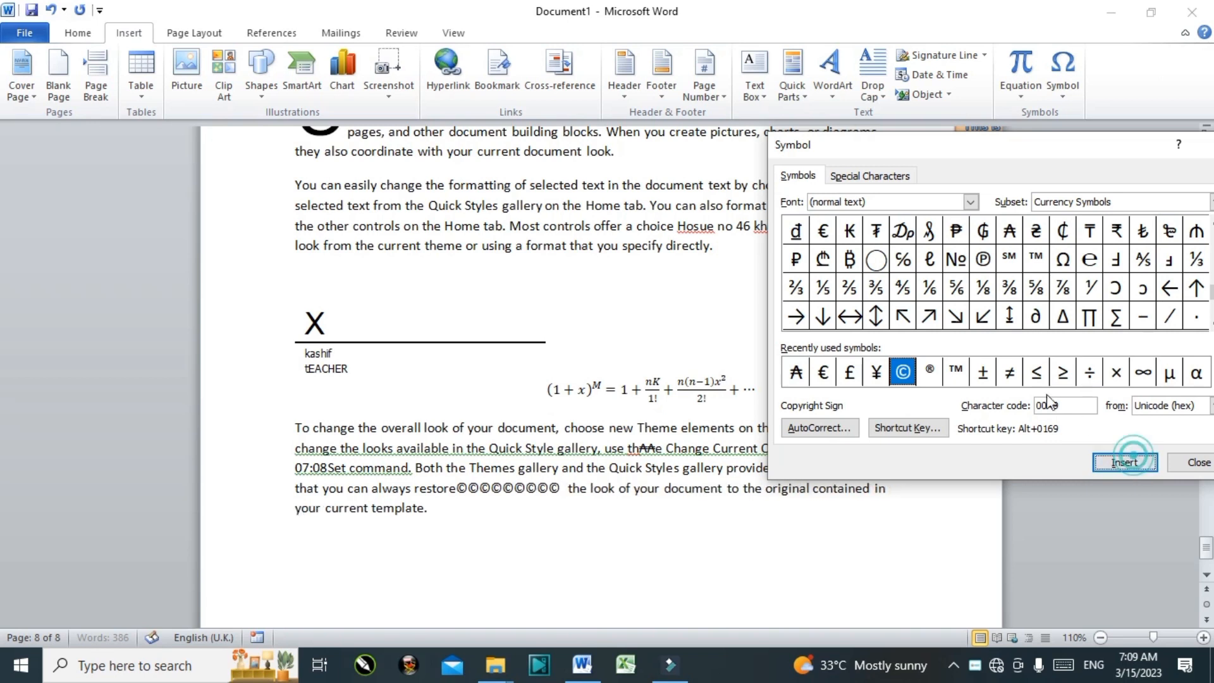
# Step: Add four ® registered signs after the copyright signs
pyautogui.click(930, 373)
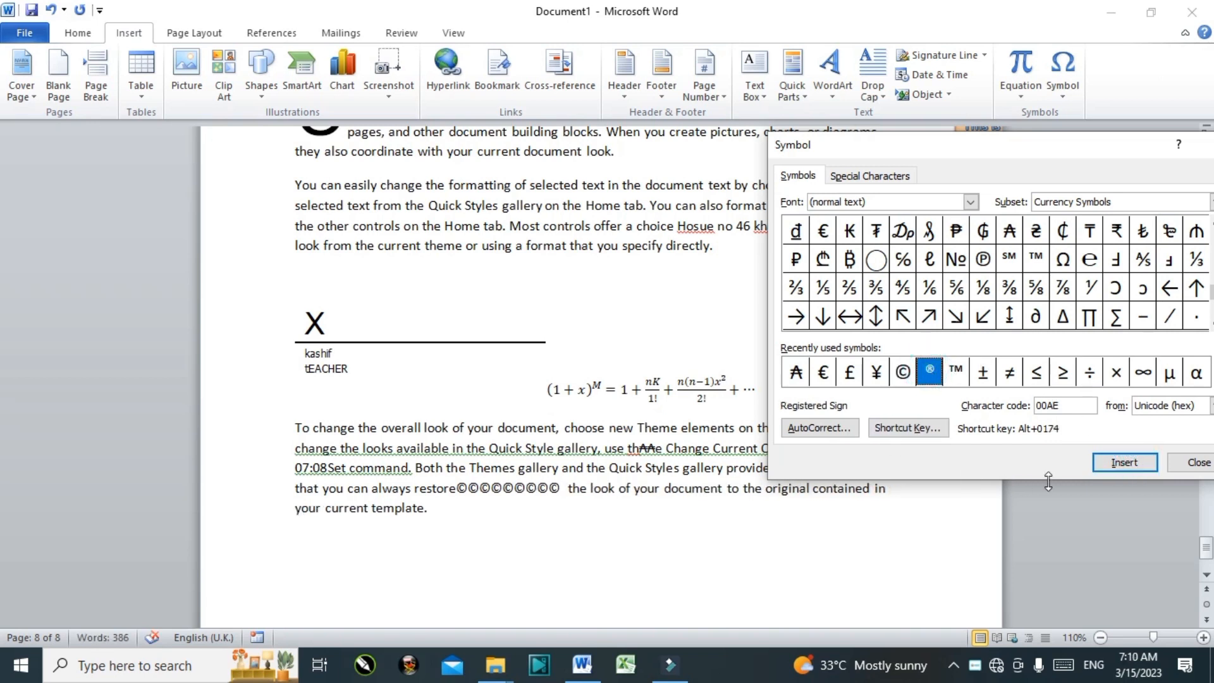
pyautogui.click(1121, 464)
pyautogui.click(1120, 464)
pyautogui.click(1121, 464)
pyautogui.click(1121, 464)
pyautogui.click(1121, 464)
pyautogui.click(1121, 464)
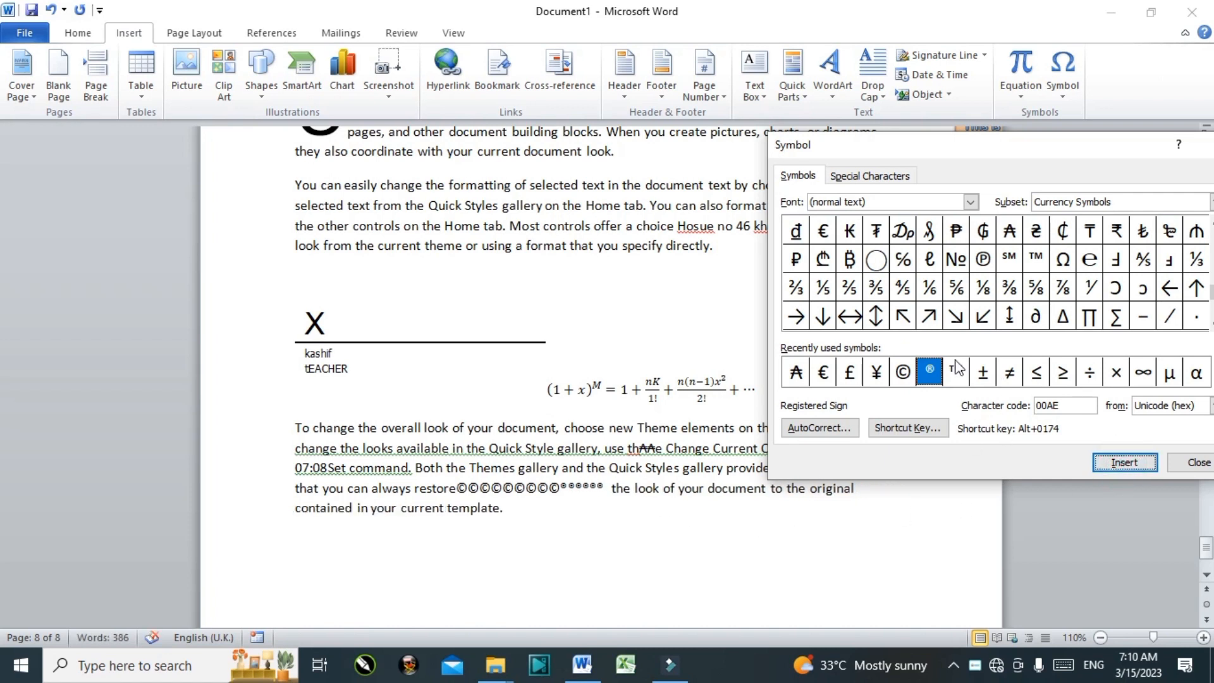
# Step: Close the Symbol dialog and click into the date and time field
pyautogui.moveTo(1052, 145); pyautogui.dragTo(861, 141)
pyautogui.click(1037, 140)
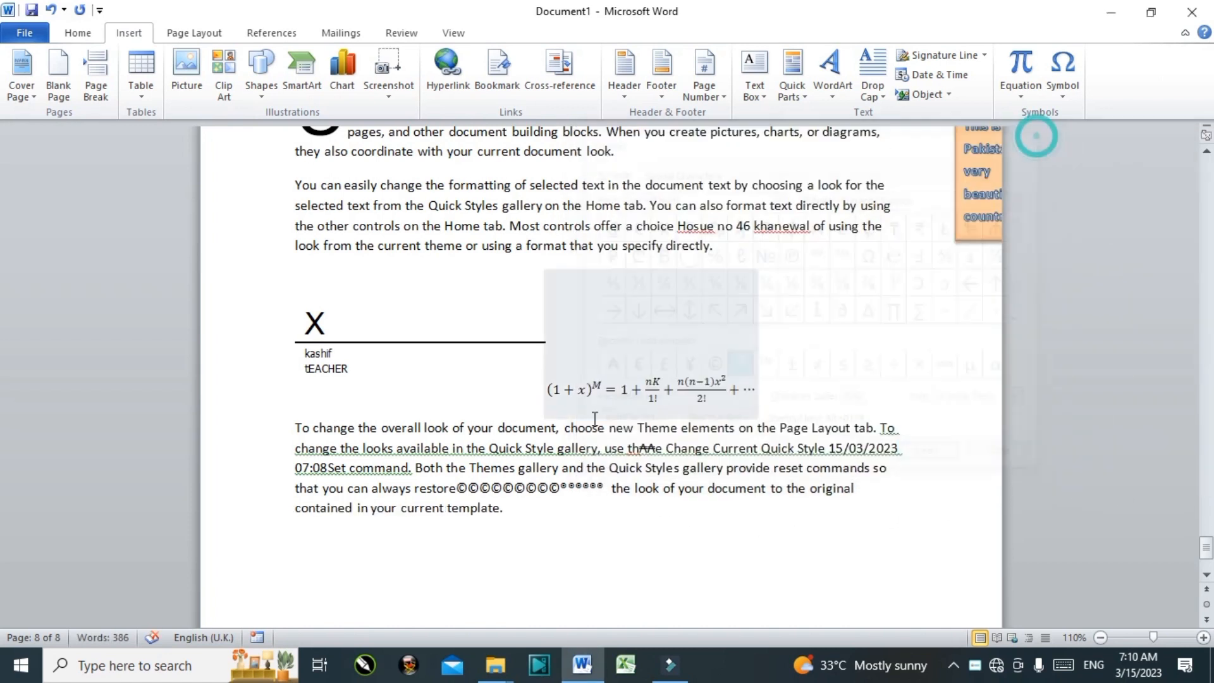
pyautogui.click(846, 444)
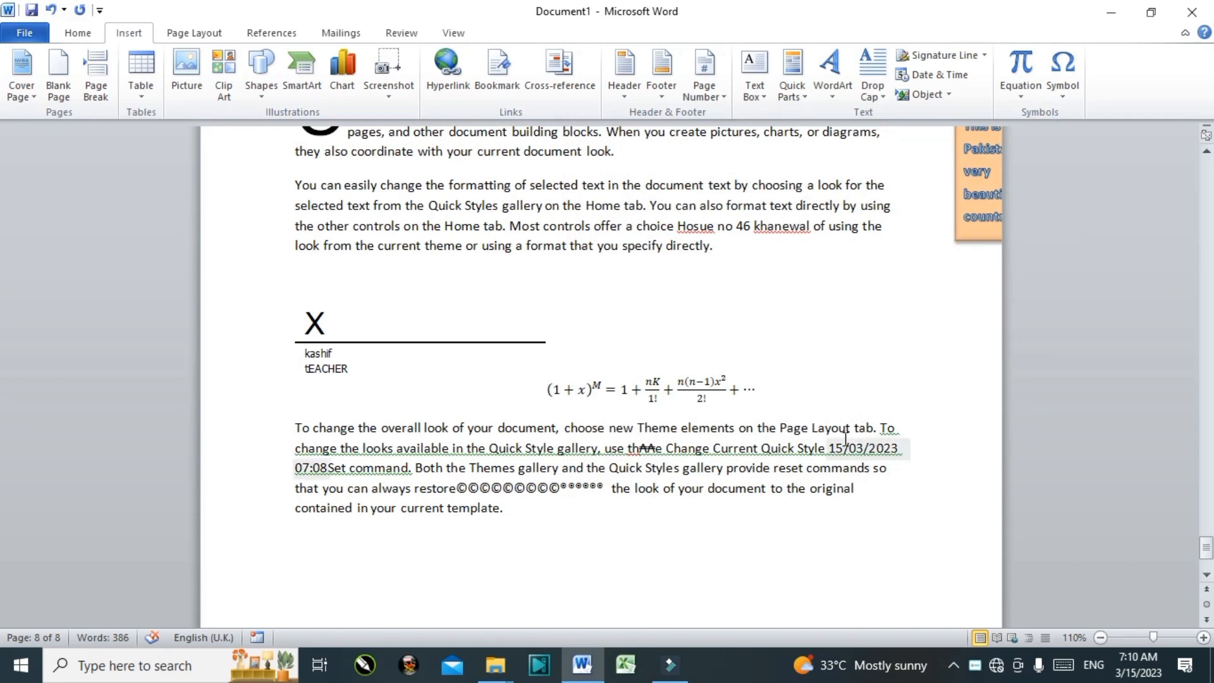